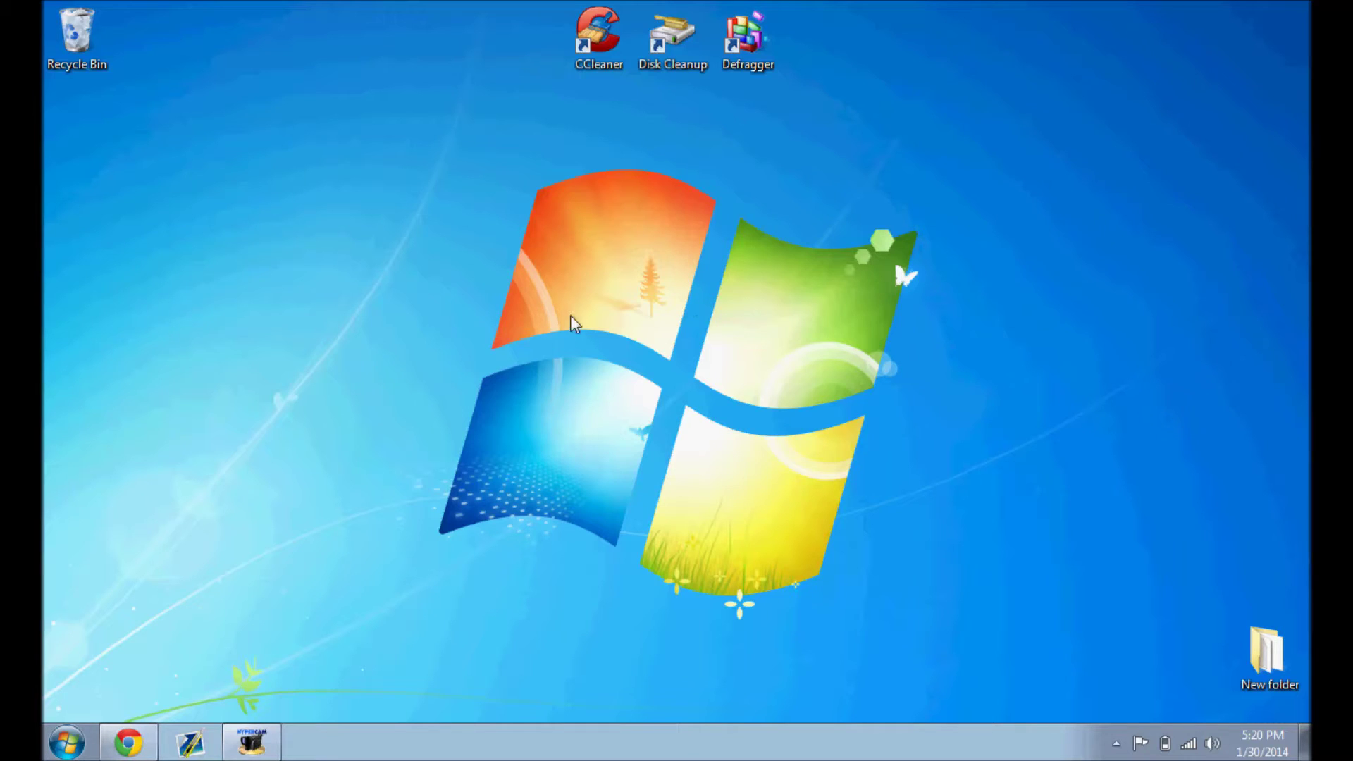
# Check the PC's installed RAM in the Computer system information window.
pyautogui.click(47, 734)
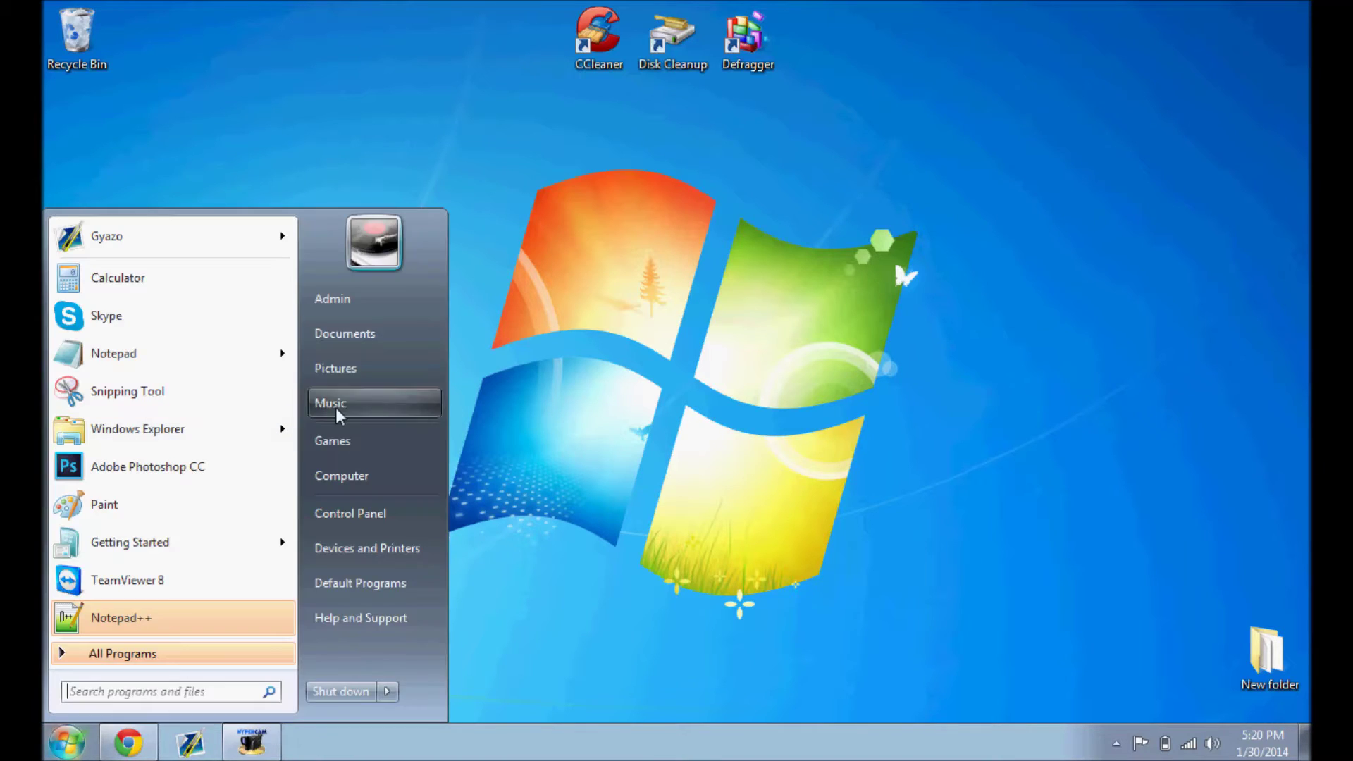
pyautogui.click(386, 467)
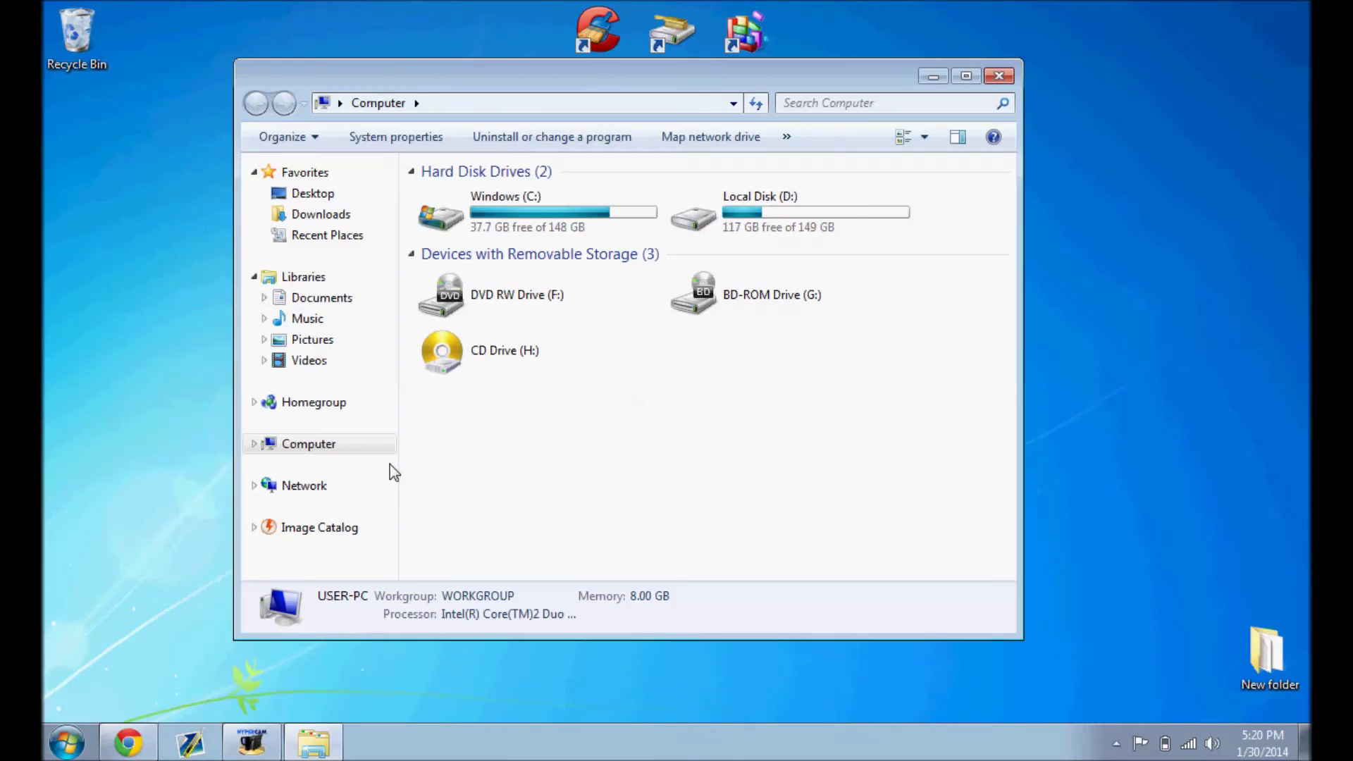
pyautogui.click(416, 148)
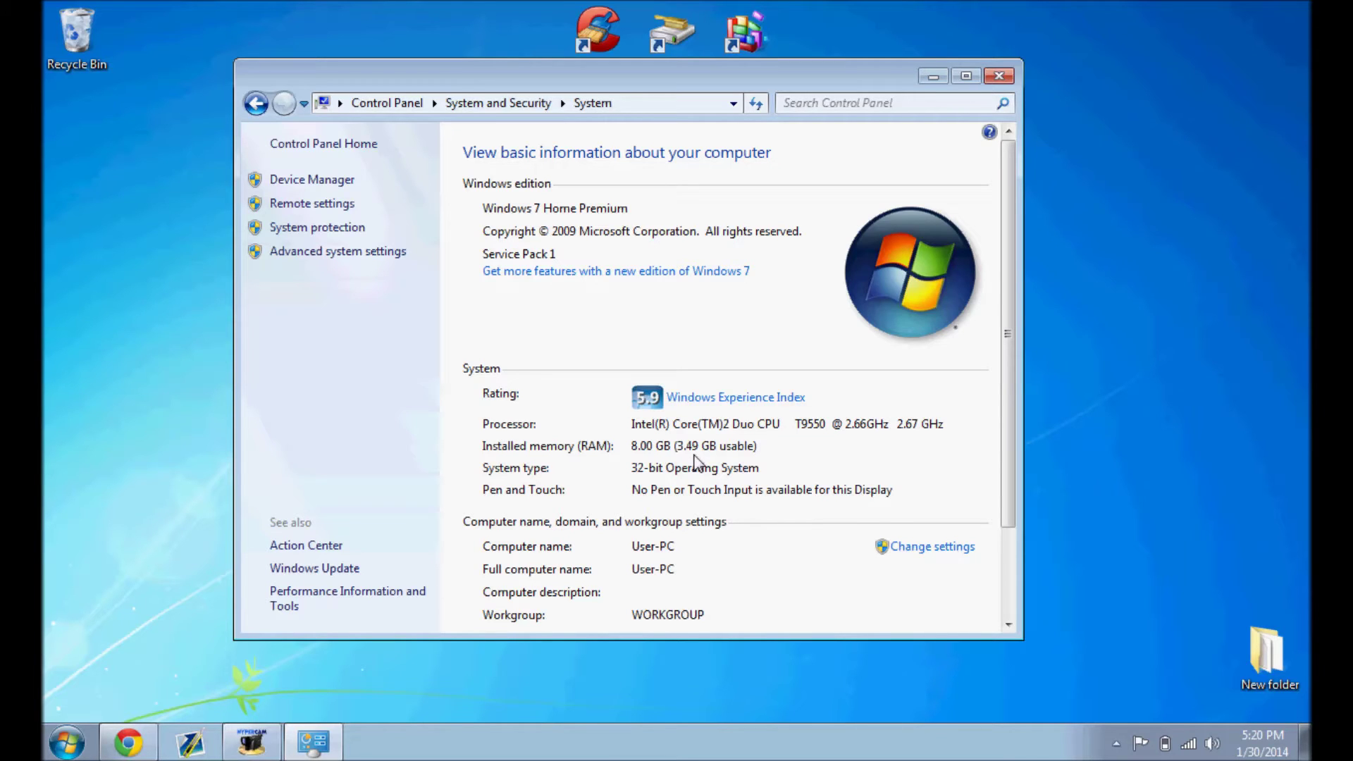
pyautogui.click(1009, 74)
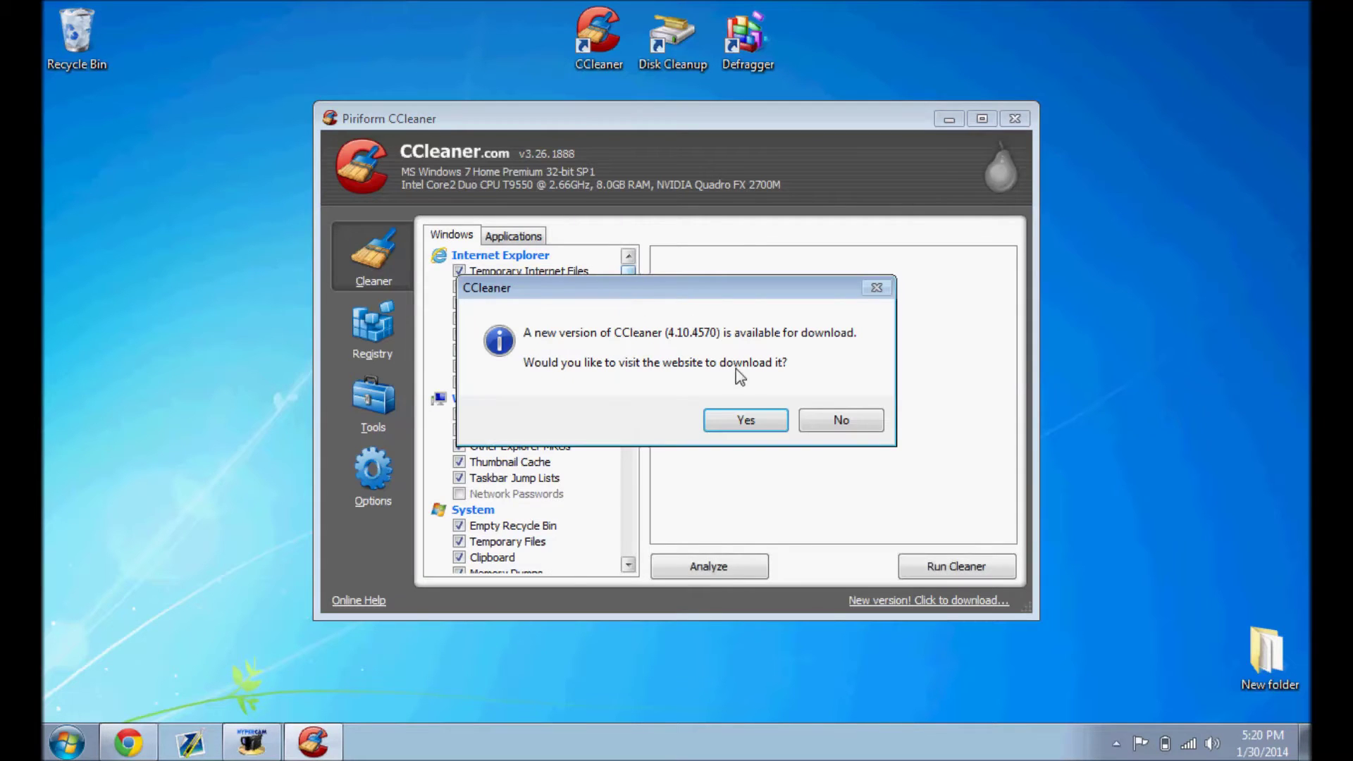
# Skip the CCleaner update and analyze the PC, keeping Chrome open; about 72.3 MB found.
pyautogui.click(849, 416)
pyautogui.moveTo(636, 301)
pyautogui.mouseDown()
pyautogui.moveTo(634, 366)
pyautogui.moveTo(637, 288)
pyautogui.mouseUp()
pyautogui.click(752, 577)
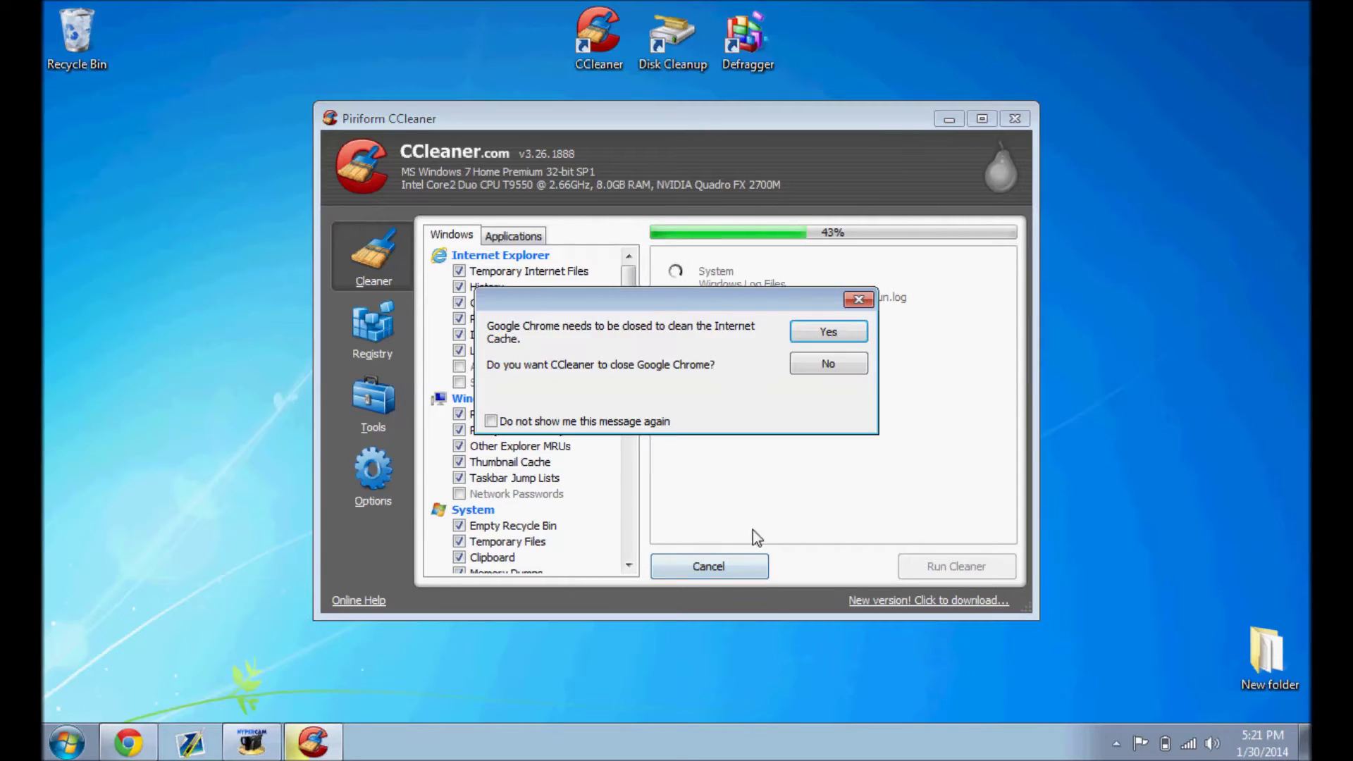
pyautogui.click(823, 369)
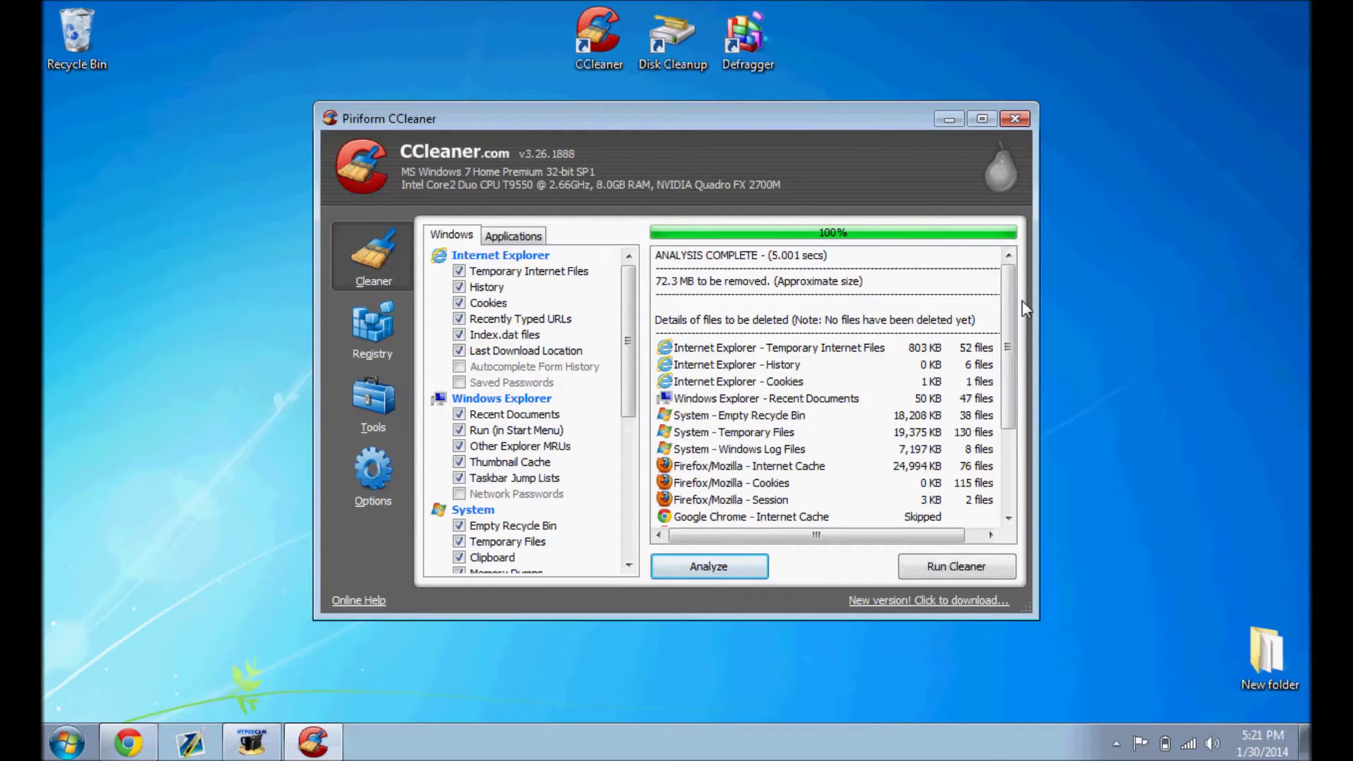
pyautogui.moveTo(1008, 301)
pyautogui.mouseDown()
pyautogui.moveTo(1009, 364)
pyautogui.moveTo(1016, 270)
pyautogui.moveTo(1017, 370)
pyautogui.moveTo(1009, 313)
pyautogui.mouseUp()
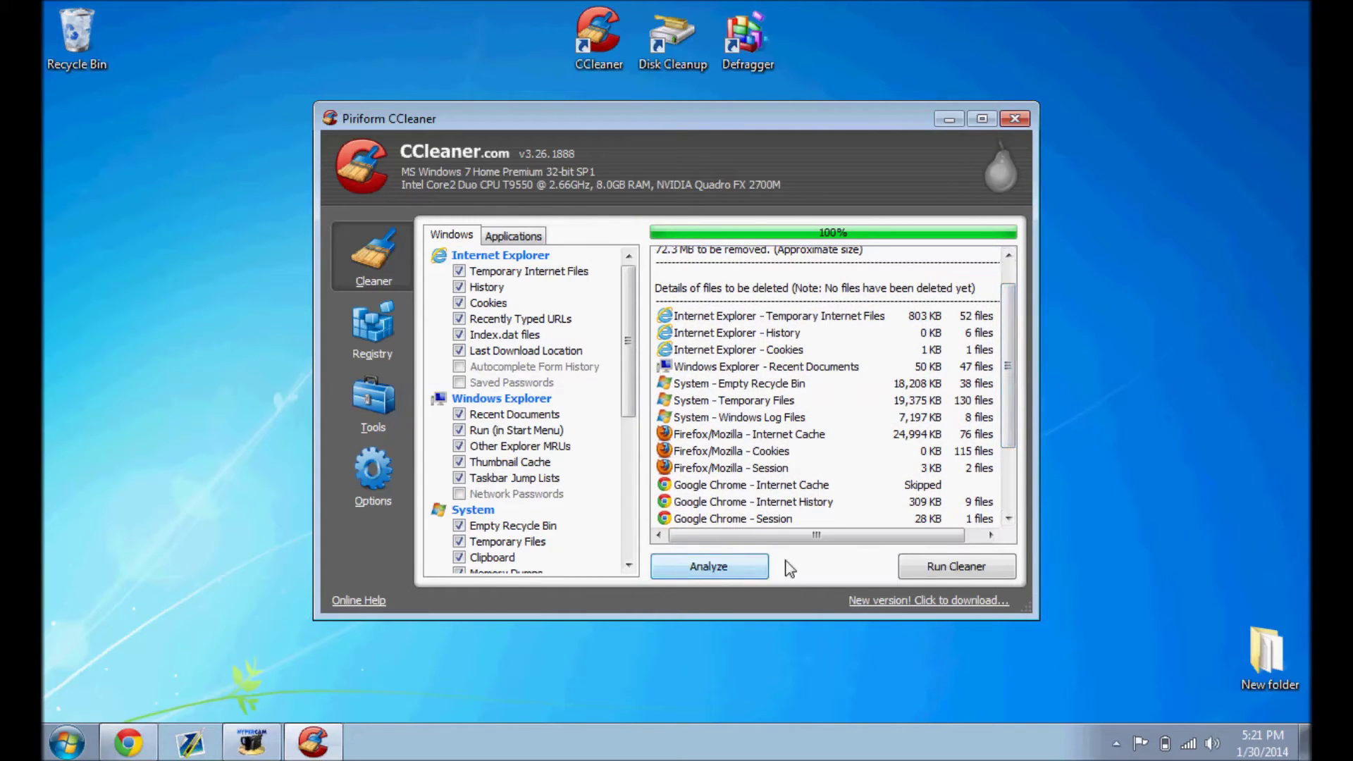
# Run the cleaner, confirming permanent deletion and letting CCleaner close Chrome.
pyautogui.click(944, 567)
pyautogui.click(807, 337)
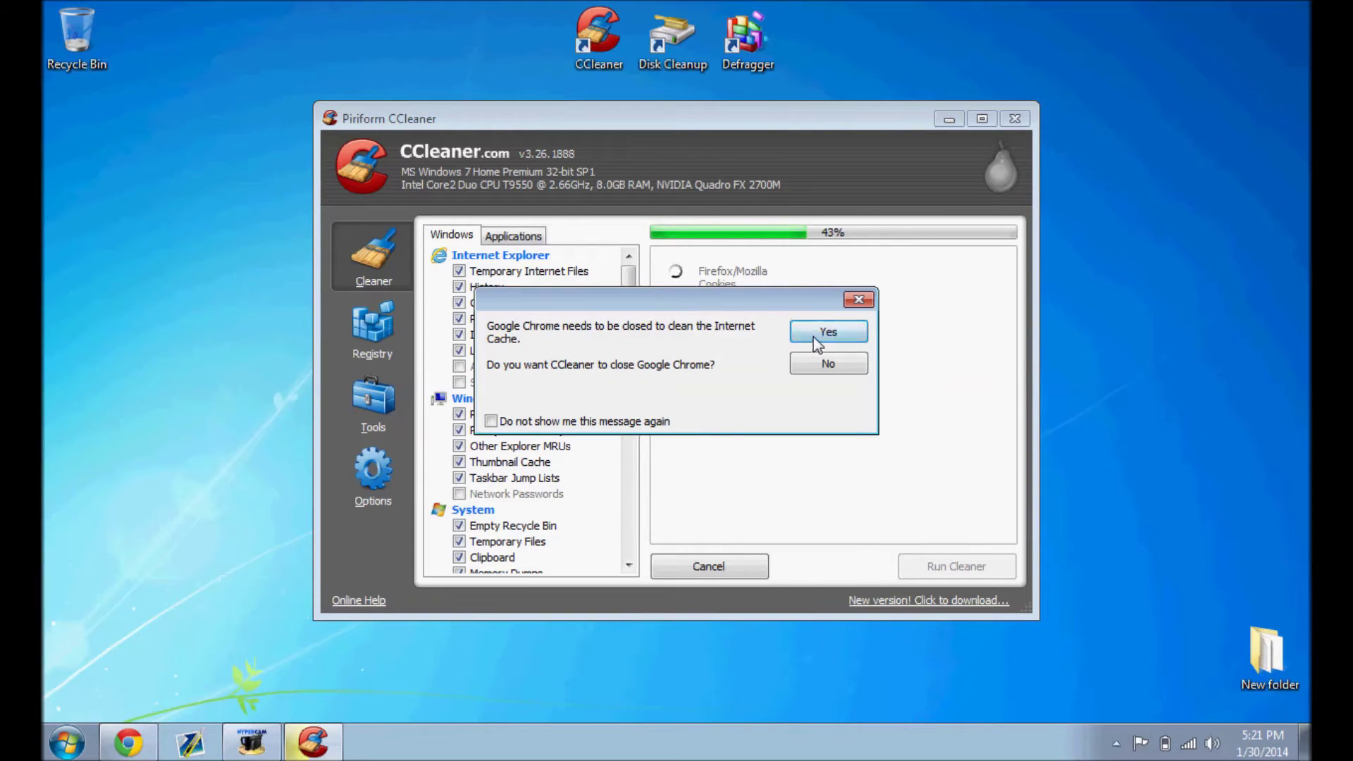
pyautogui.click(818, 335)
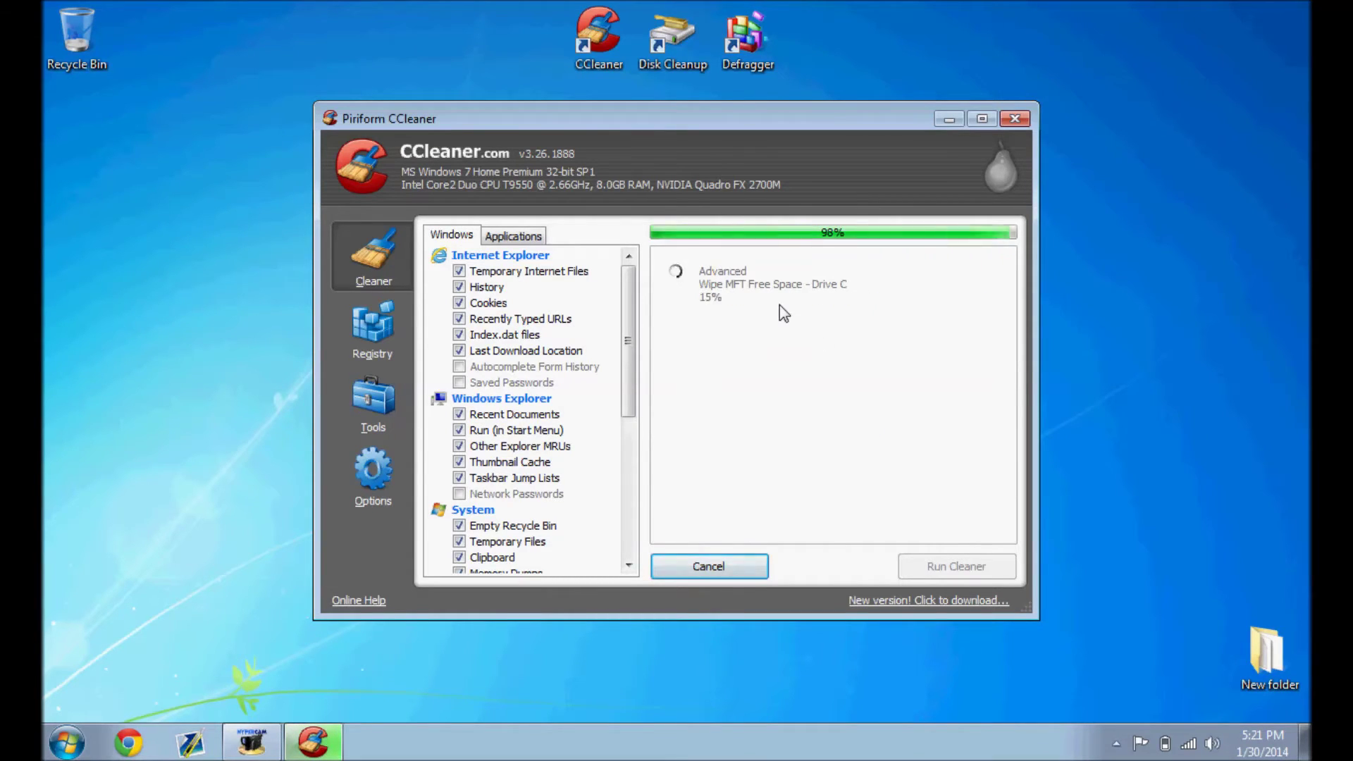
# Cancel the slow Wipe Free Space pass and review the 82.0 MB removal details.
pyautogui.moveTo(629, 321); pyautogui.dragTo(631, 501)
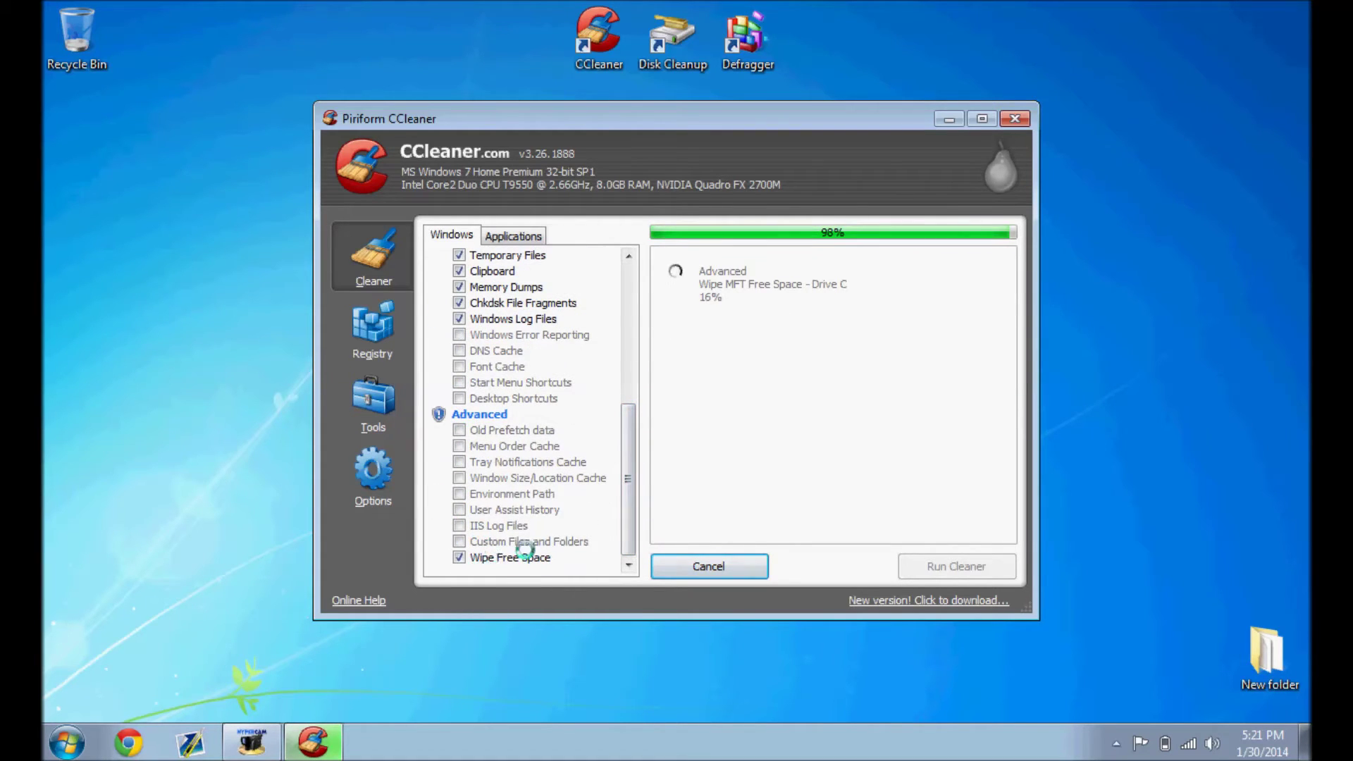
pyautogui.click(726, 568)
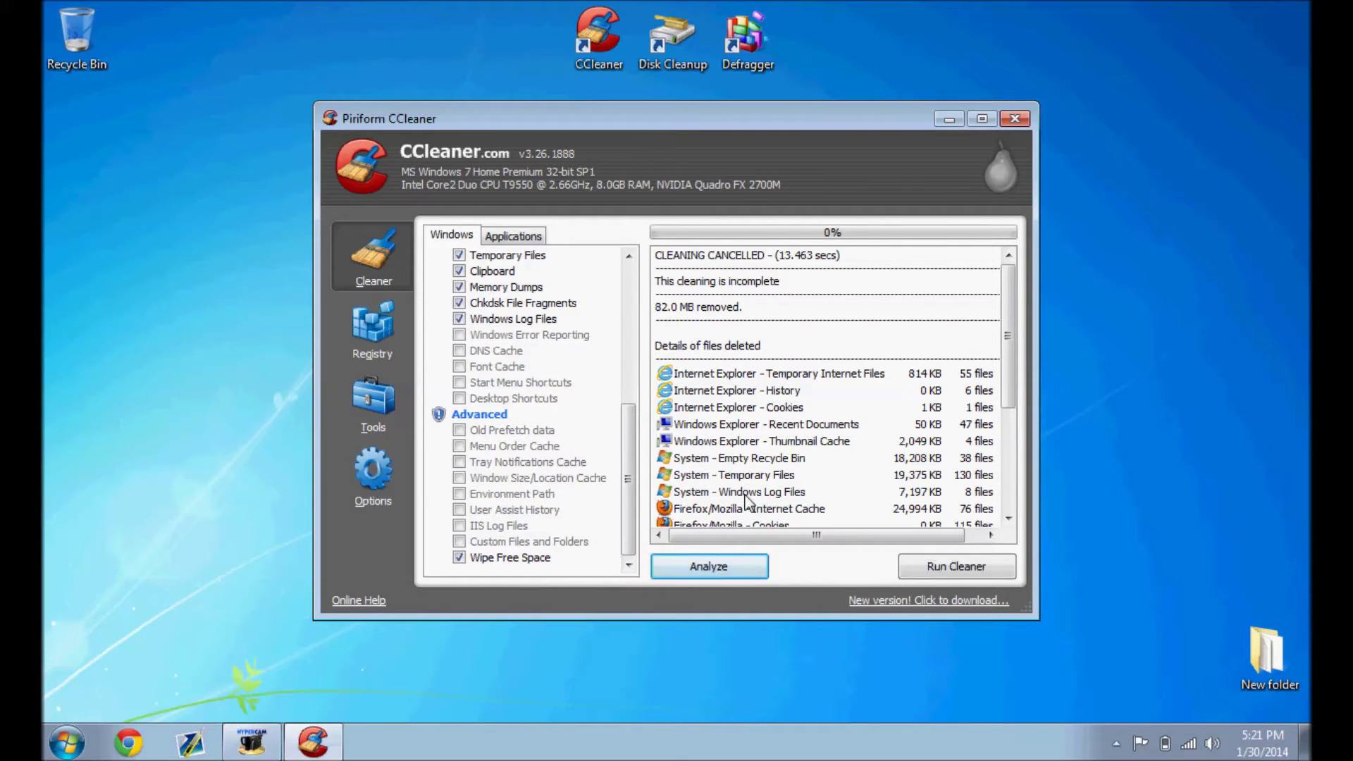
pyautogui.moveTo(1015, 366); pyautogui.dragTo(1029, 306)
pyautogui.moveTo(1009, 307); pyautogui.dragTo(1008, 444)
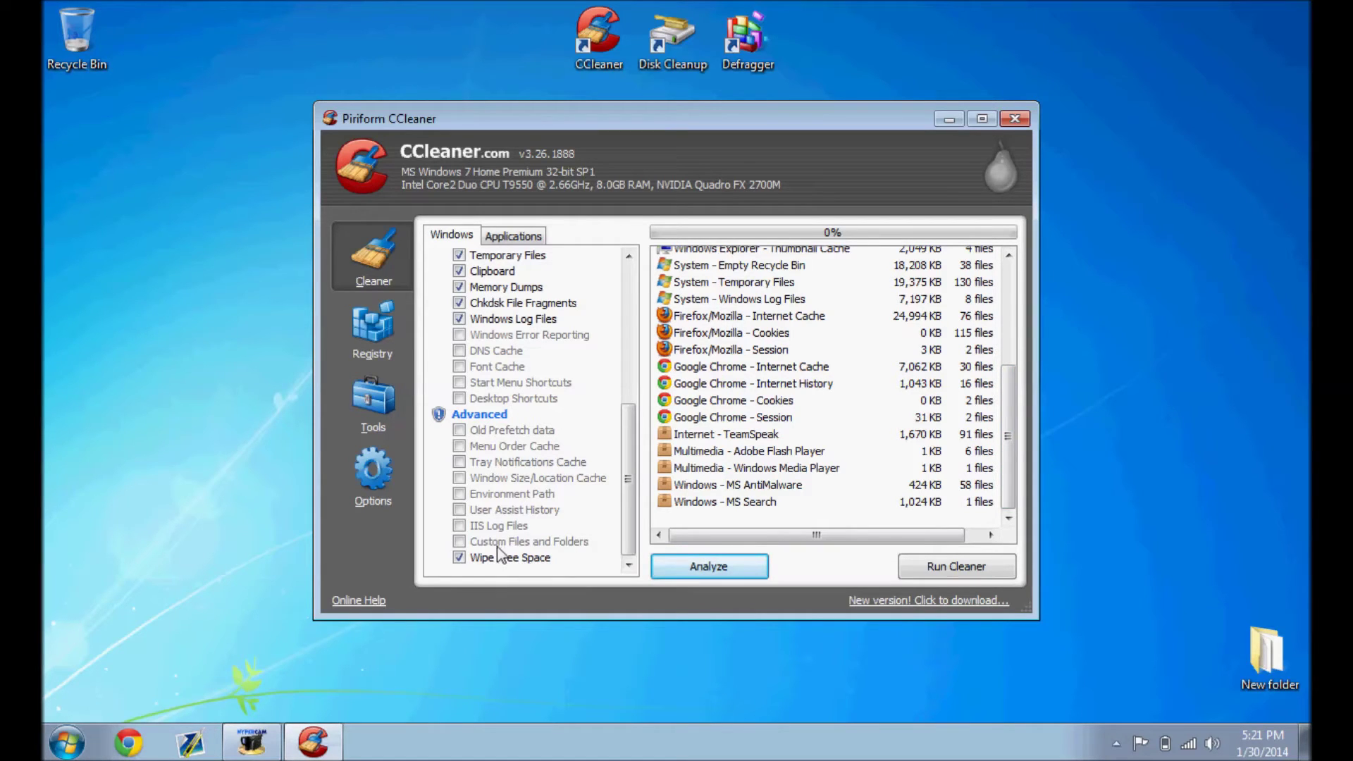
# Scan the registry for issues and start fixing them without a backup.
pyautogui.click(369, 334)
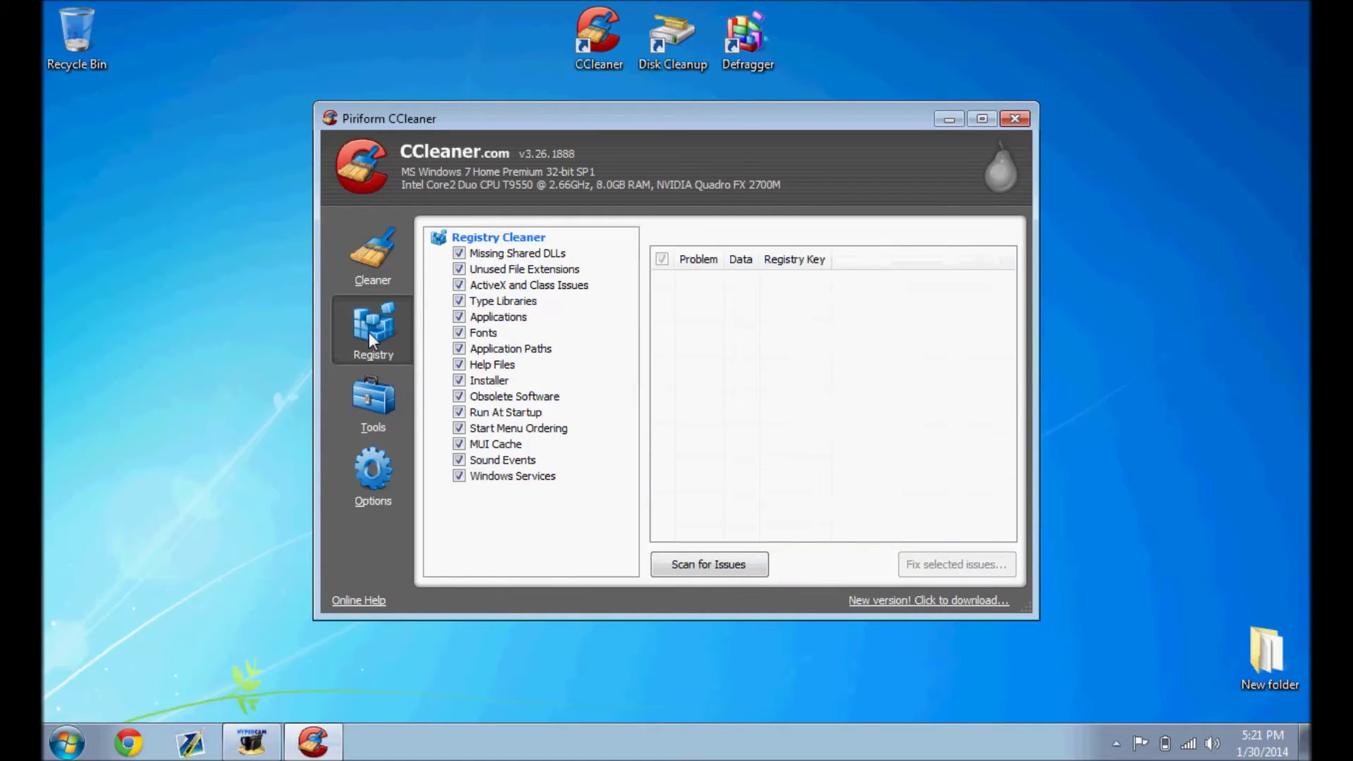
pyautogui.click(681, 565)
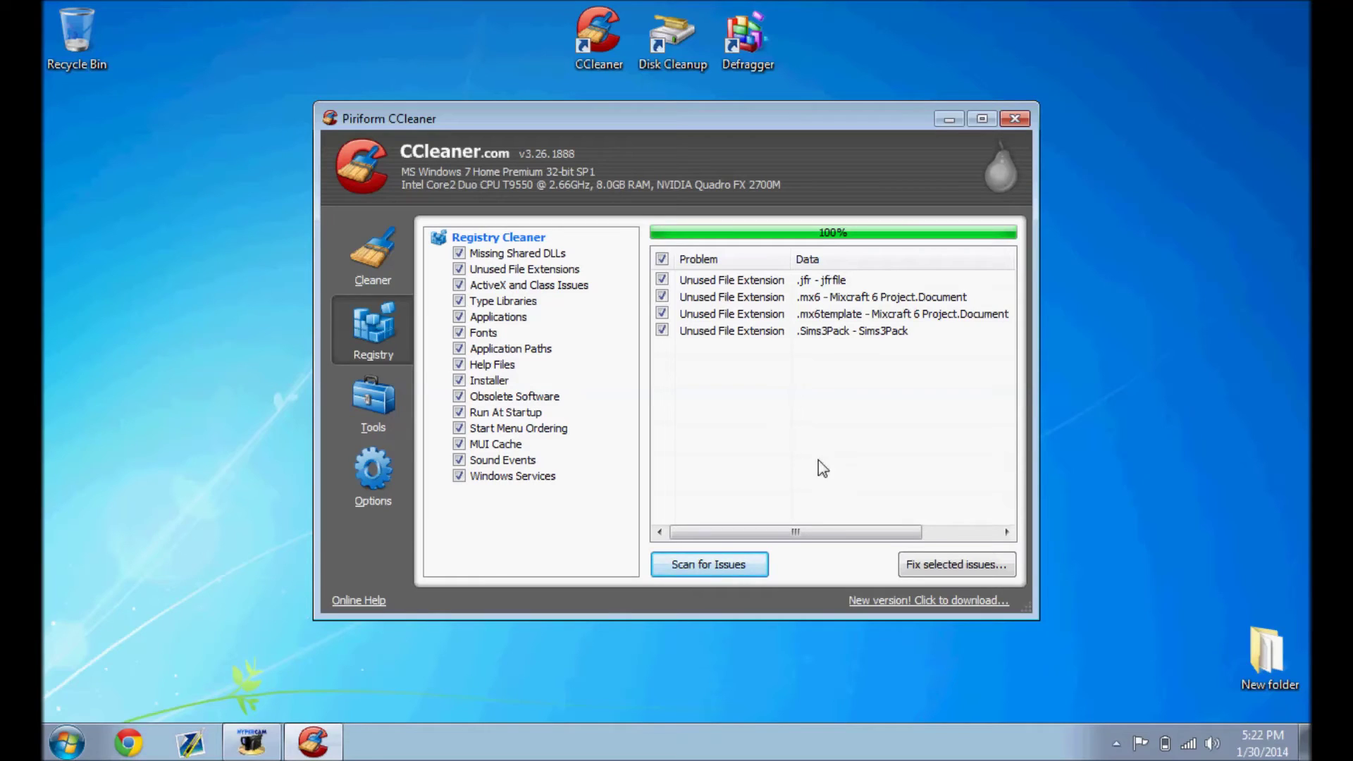
pyautogui.click(941, 575)
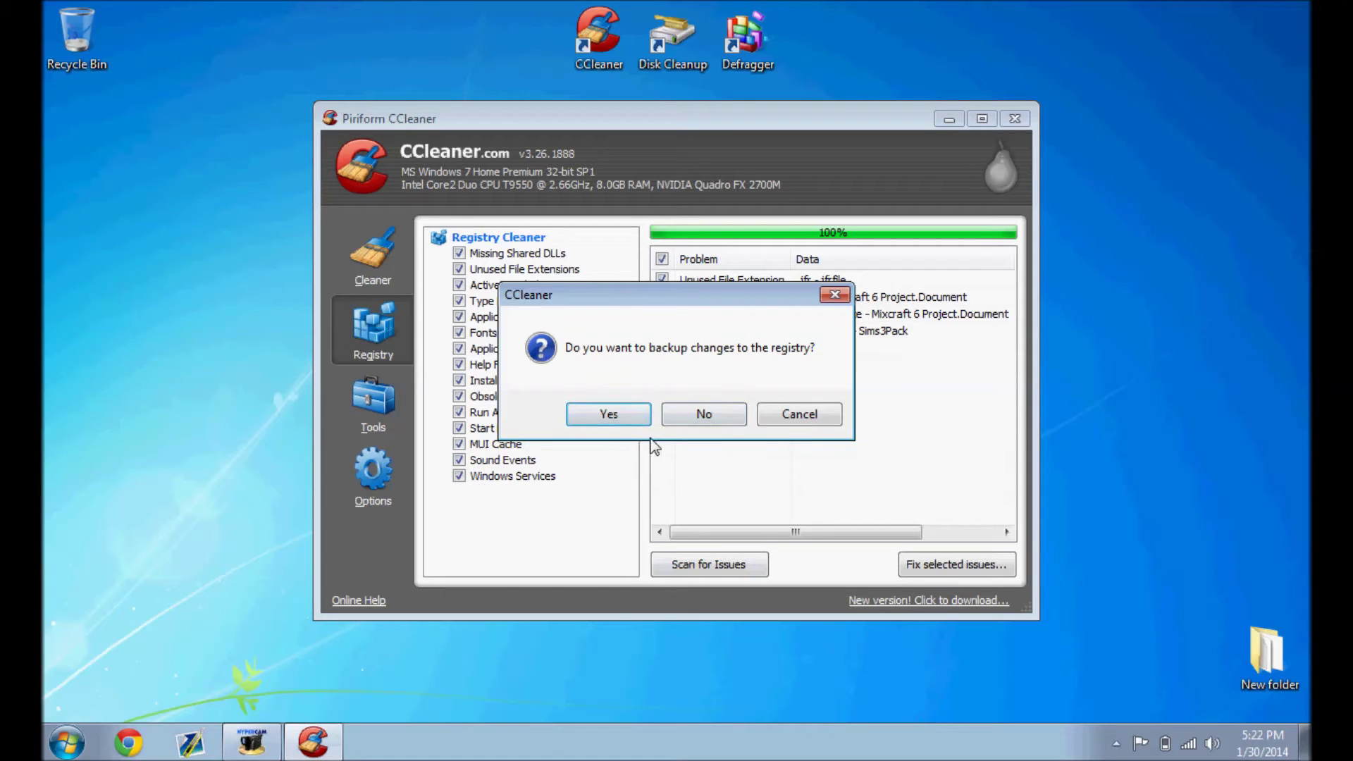
pyautogui.click(714, 416)
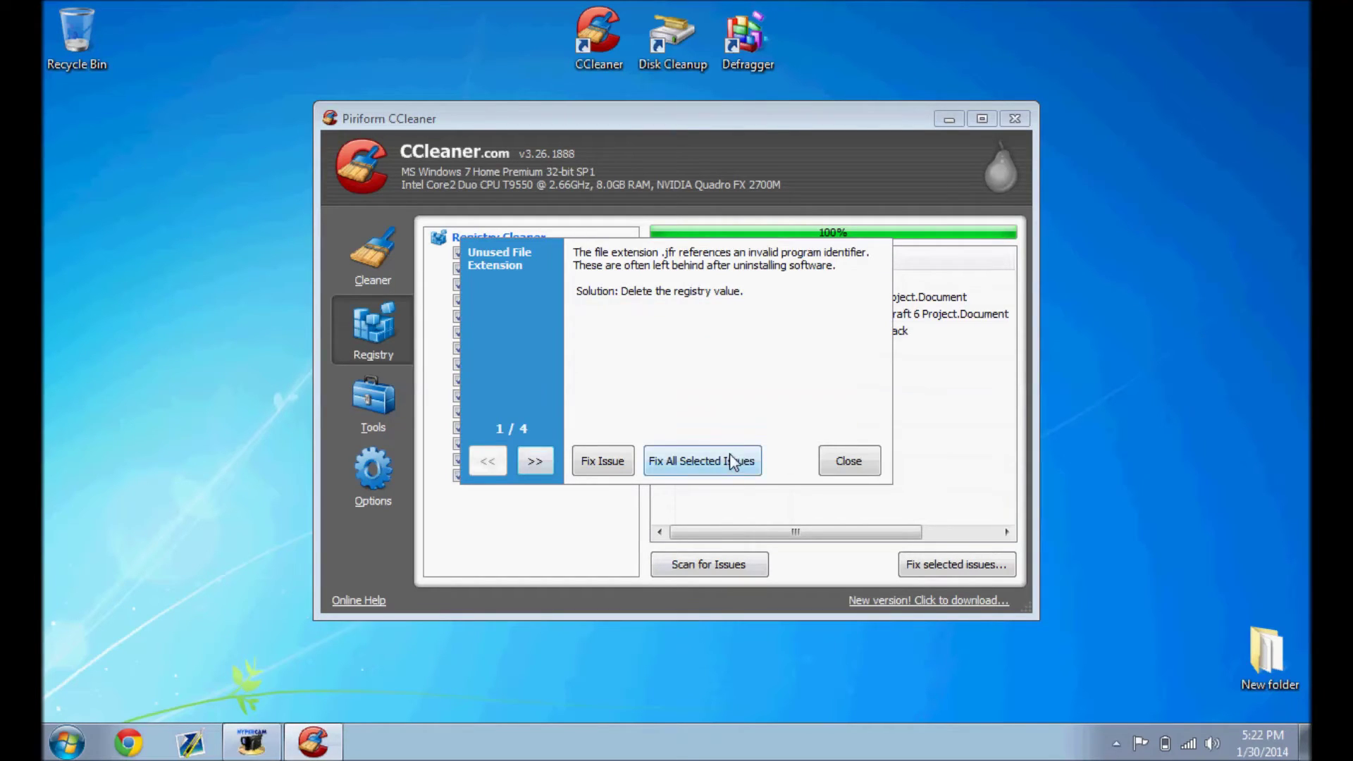
# Fix all four registry issues, rescan to confirm none remain, and close CCleaner.
pyautogui.click(729, 460)
pyautogui.click(849, 462)
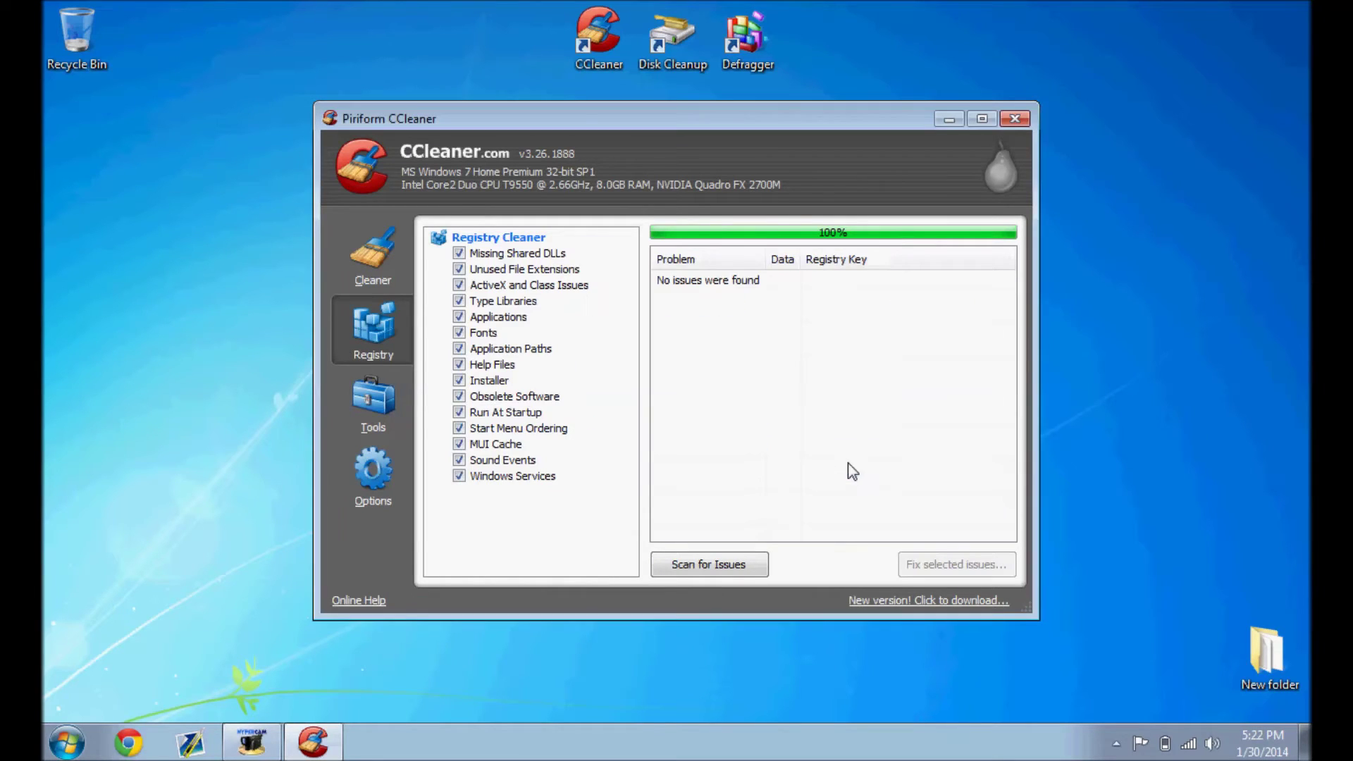
pyautogui.click(740, 564)
pyautogui.click(1016, 119)
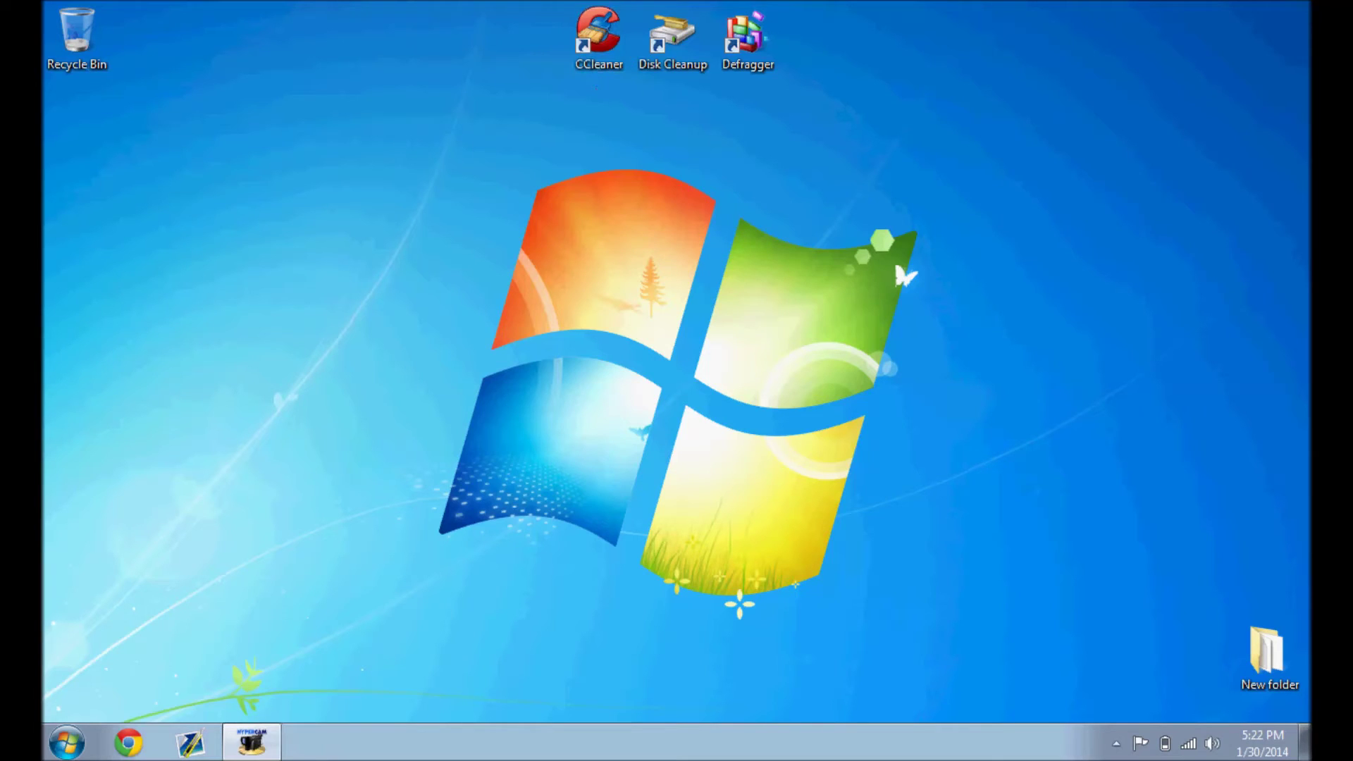
# In a maximized Chrome window, go to ccleaner.com and its free download page.
pyautogui.click(128, 742)
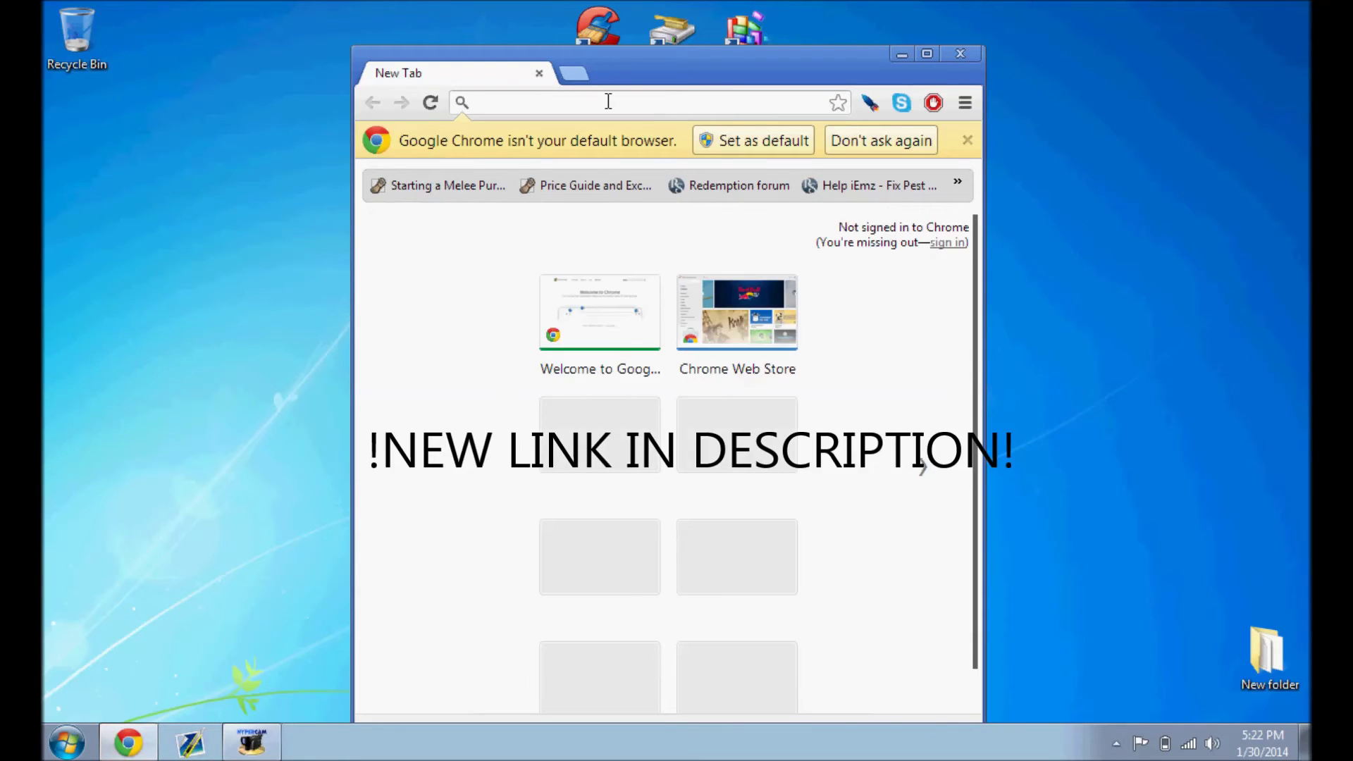
pyautogui.doubleClick(626, 73)
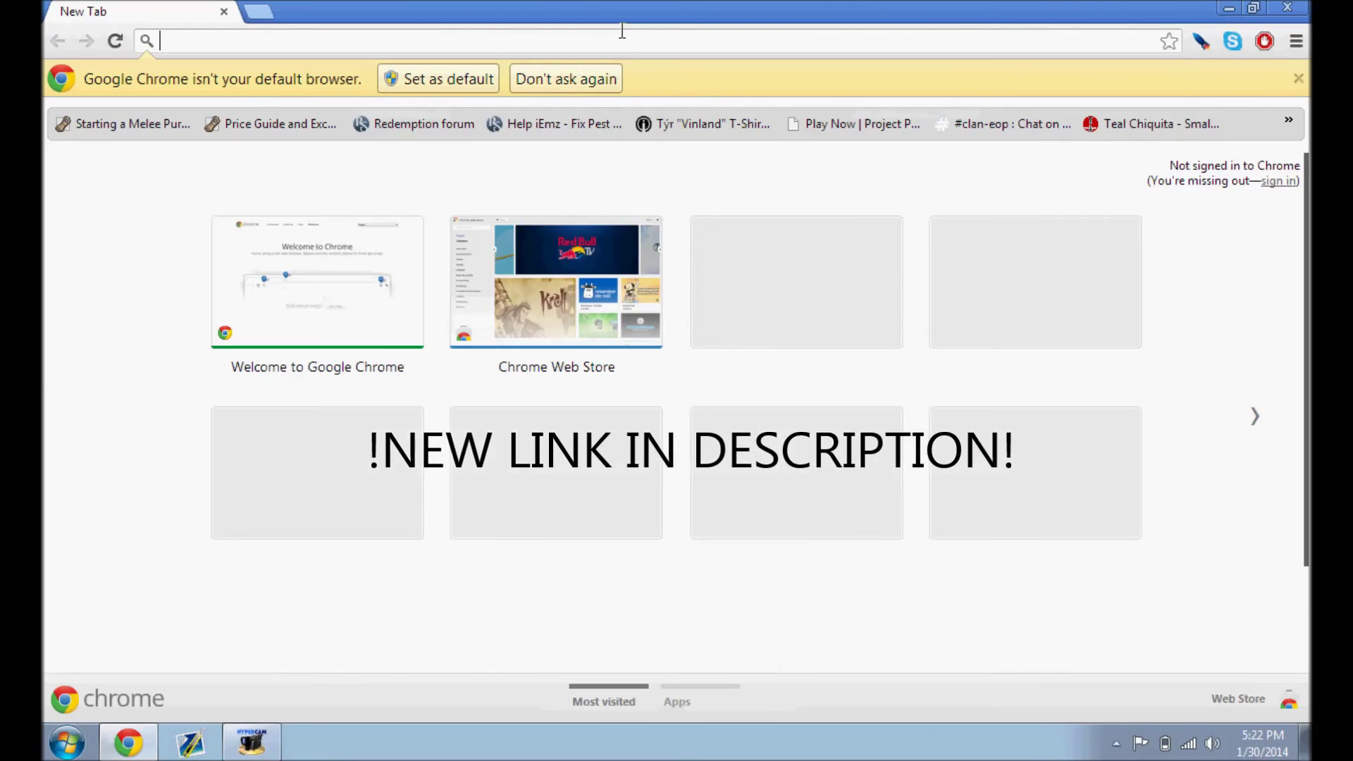
pyautogui.write('ccleaner.com')
pyautogui.press('Return')
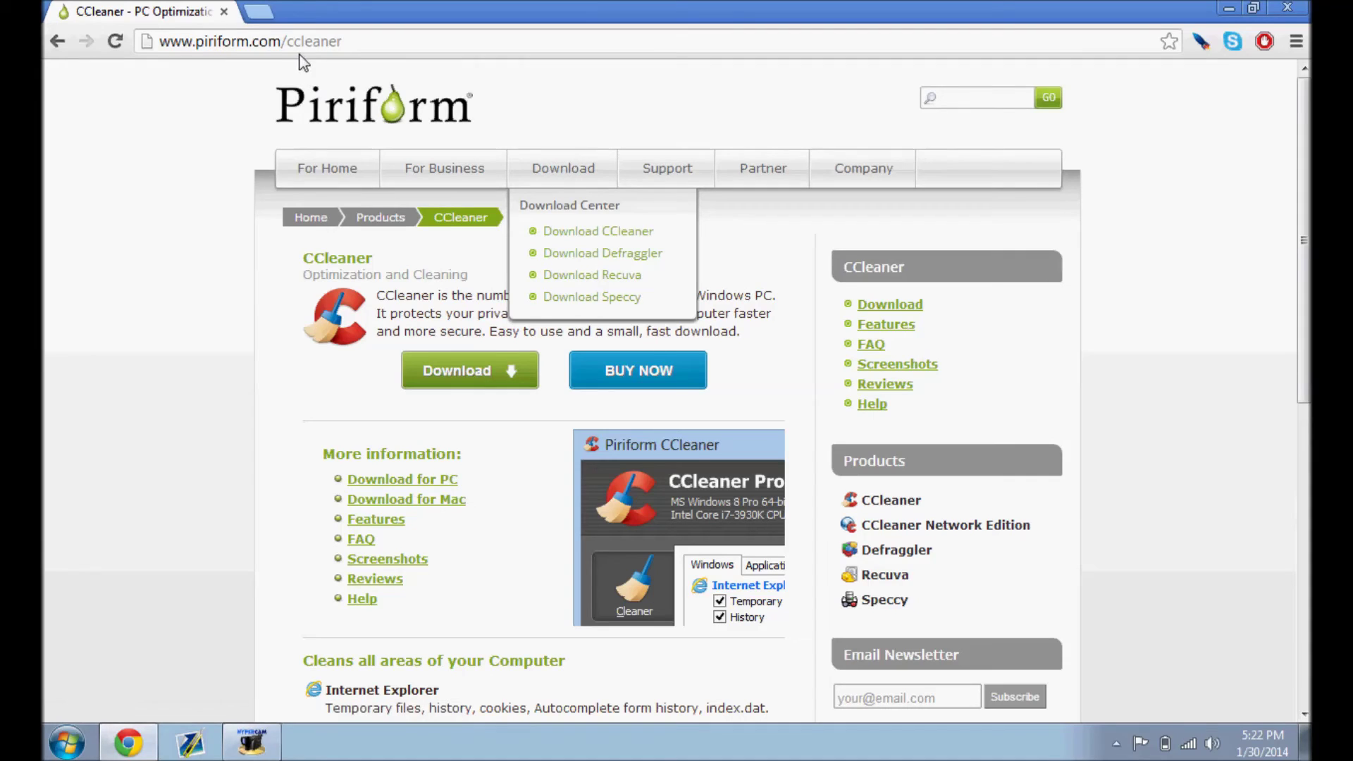
pyautogui.click(902, 311)
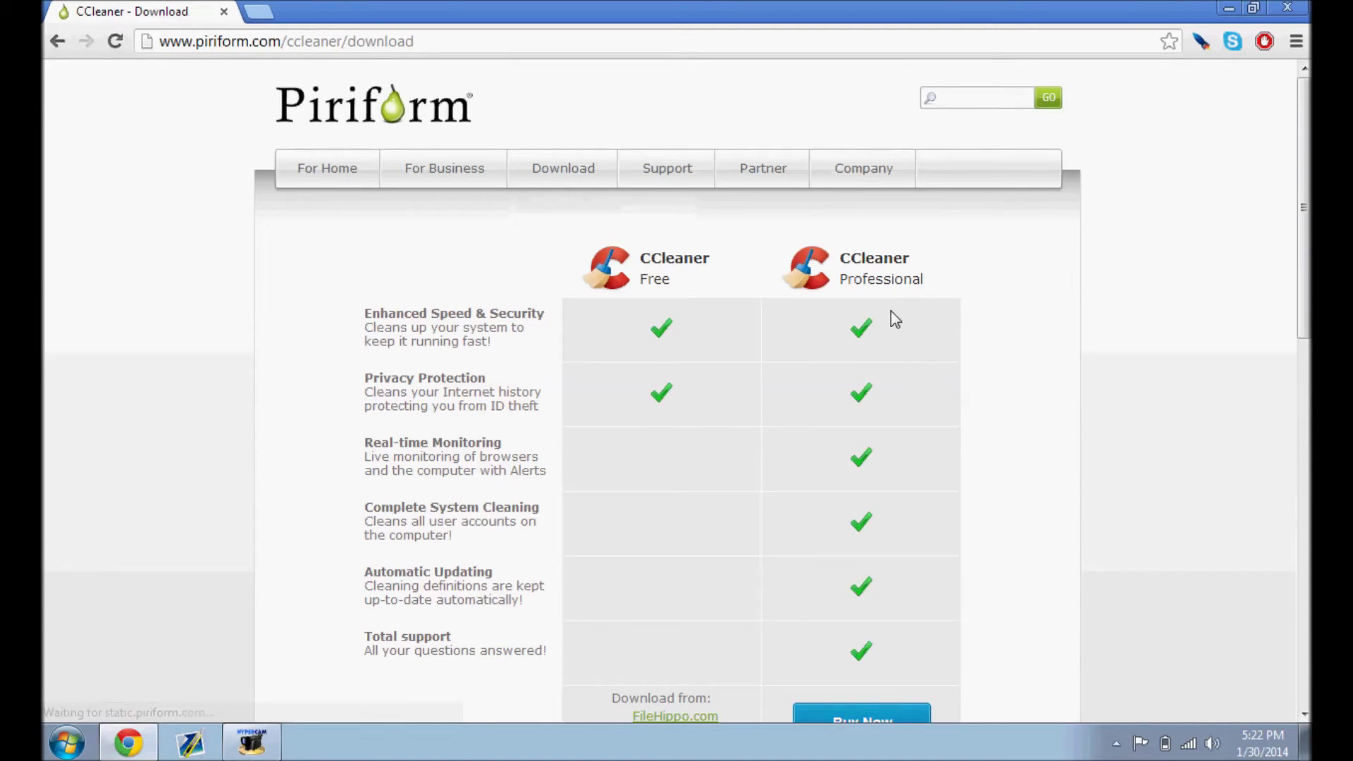
# Download CCleaner 4.10.4570 (ccsetup410.exe) from FileHippo, then exit Chrome.
pyautogui.scroll(-3, 1092, 293)
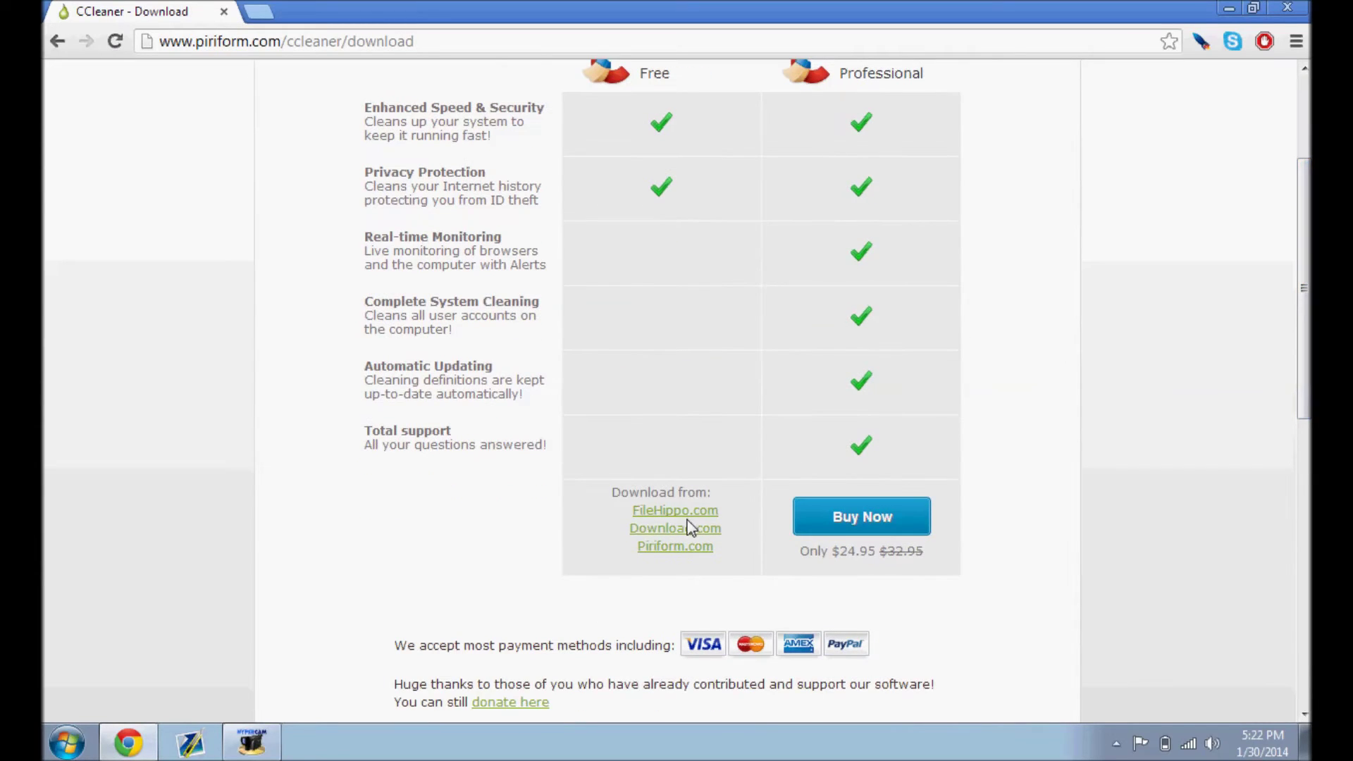
pyautogui.click(696, 516)
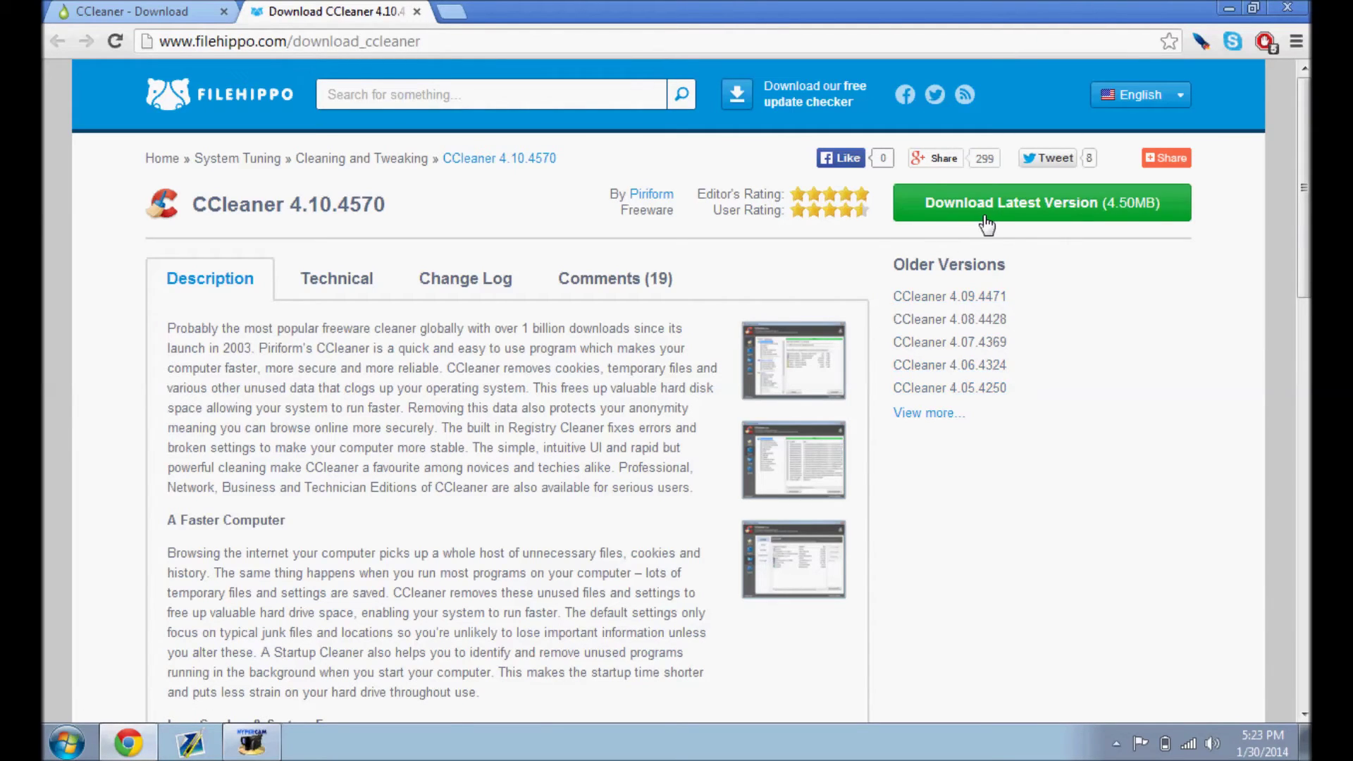
pyautogui.click(1059, 229)
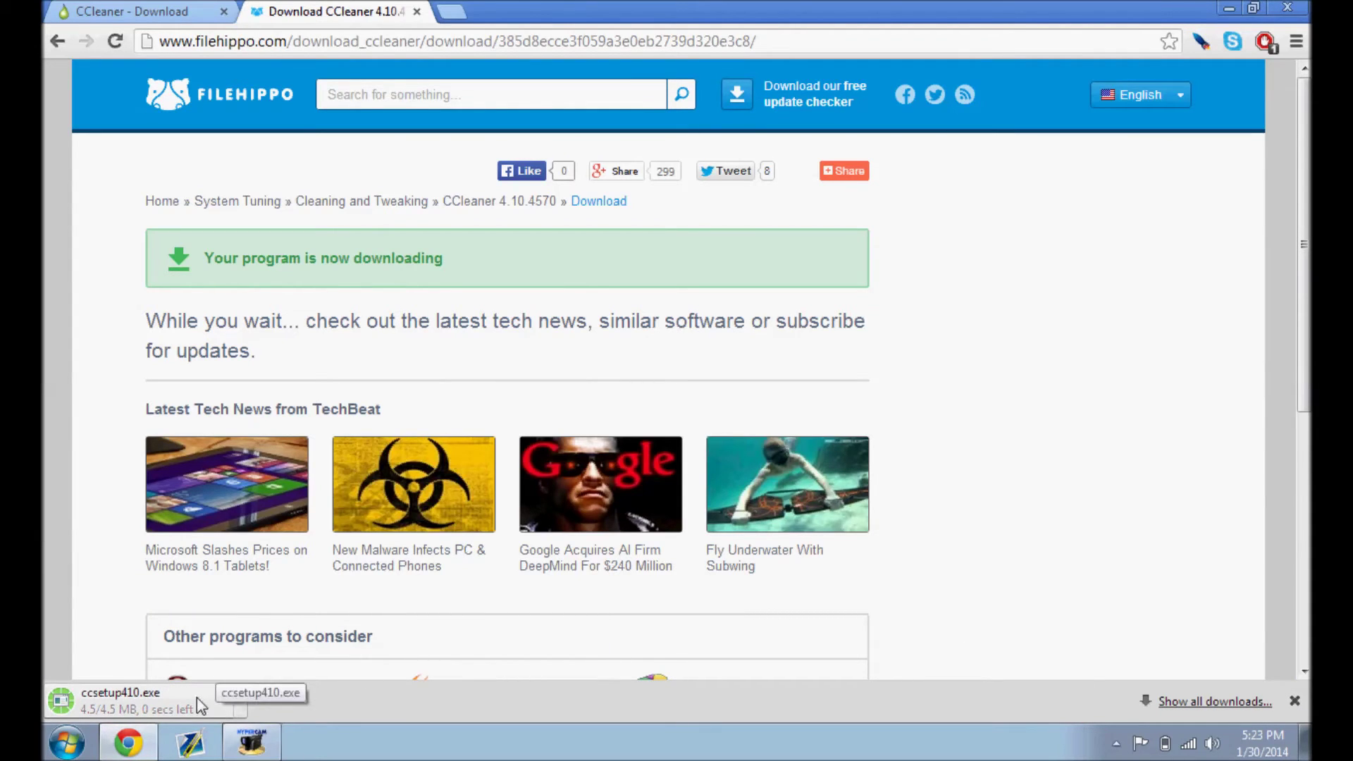
pyautogui.click(1295, 702)
pyautogui.click(1288, 8)
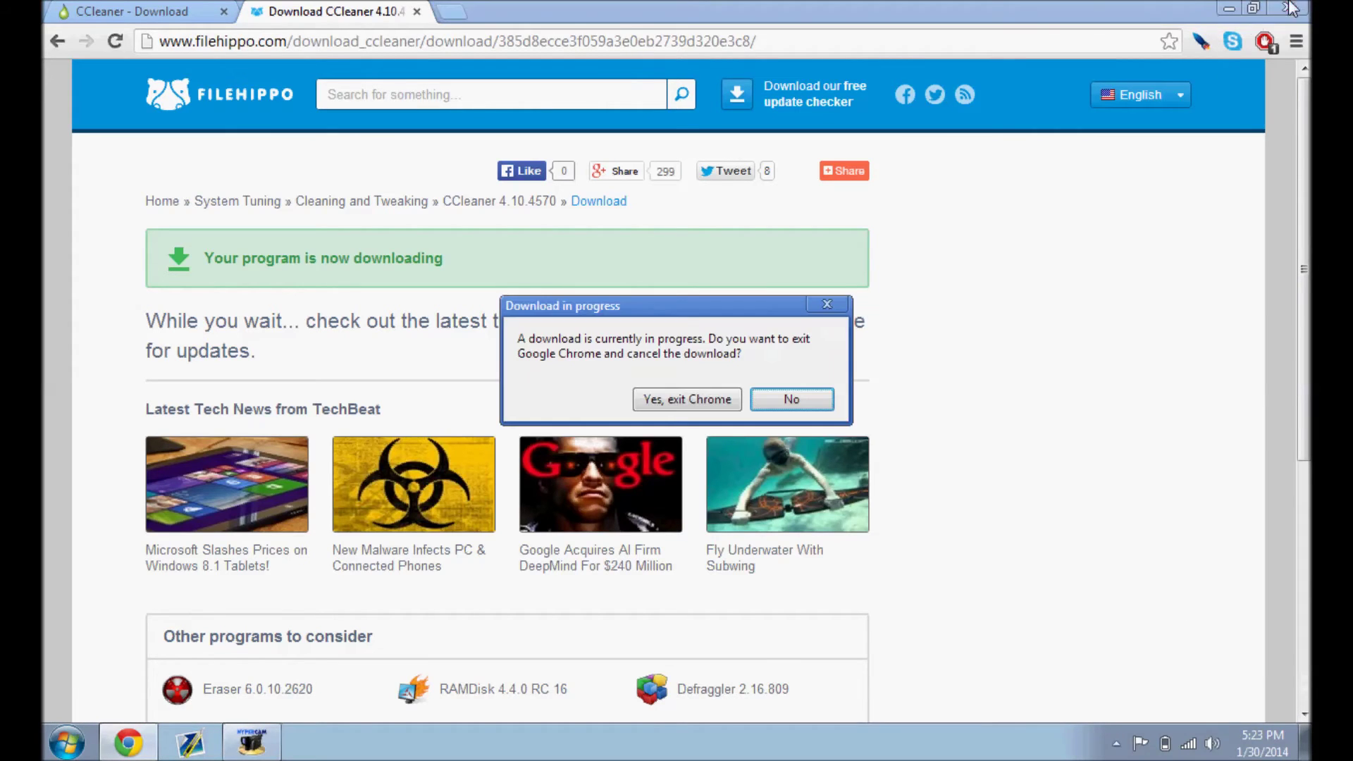
pyautogui.click(708, 400)
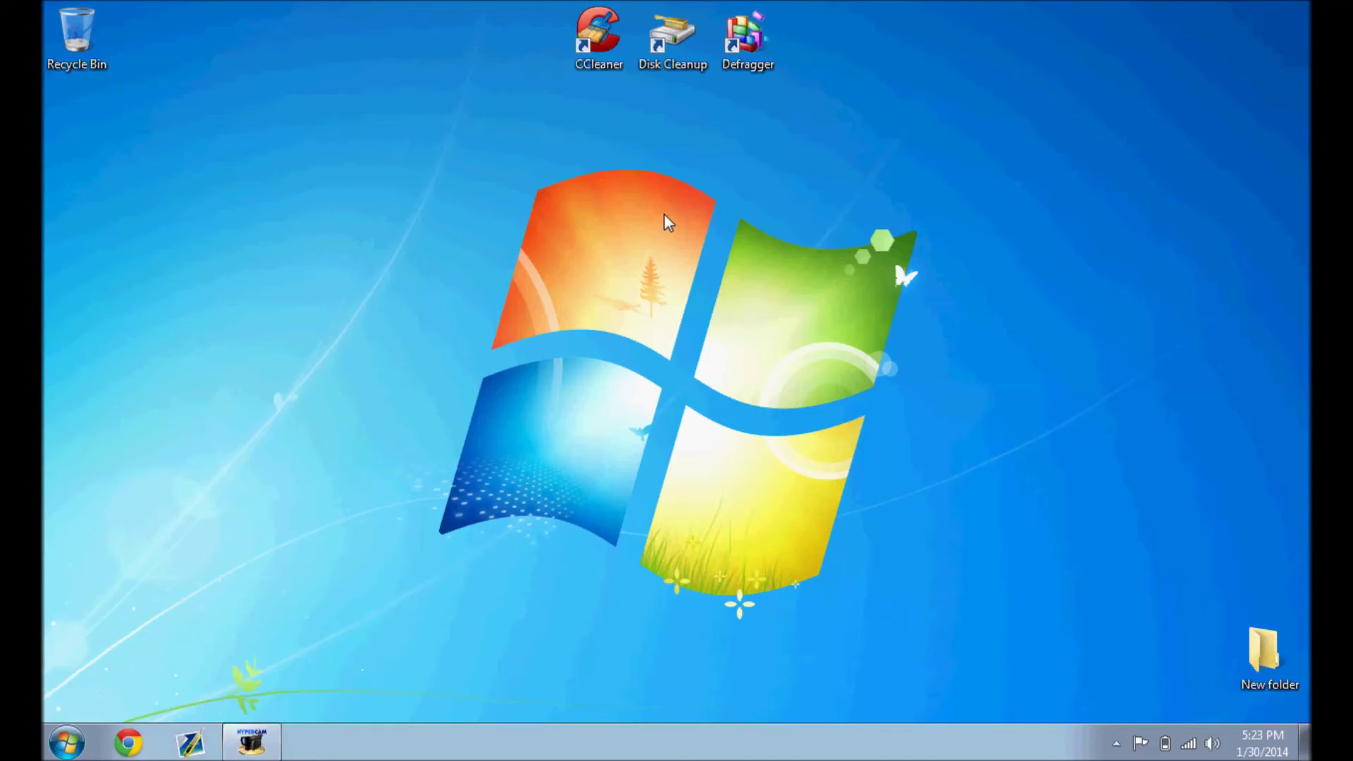
pyautogui.doubleClick(672, 37)
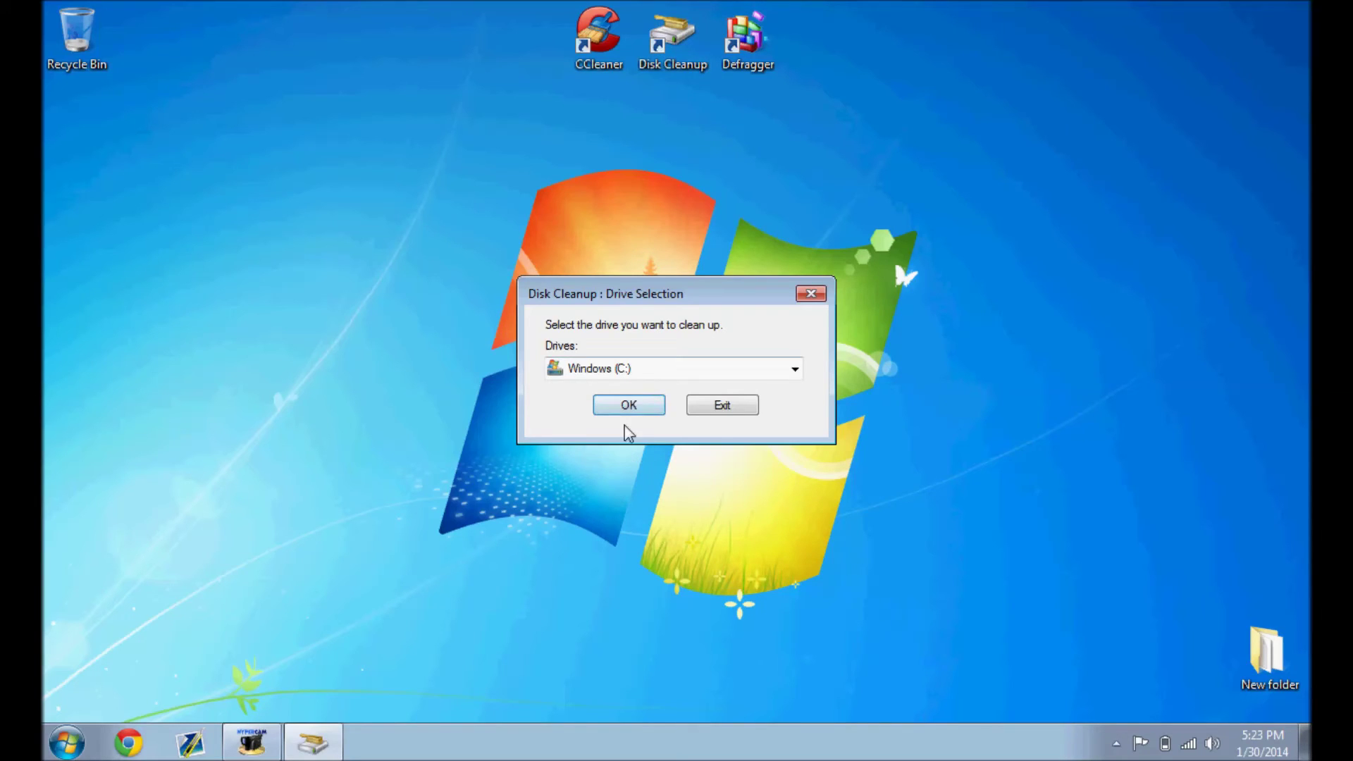
pyautogui.click(629, 413)
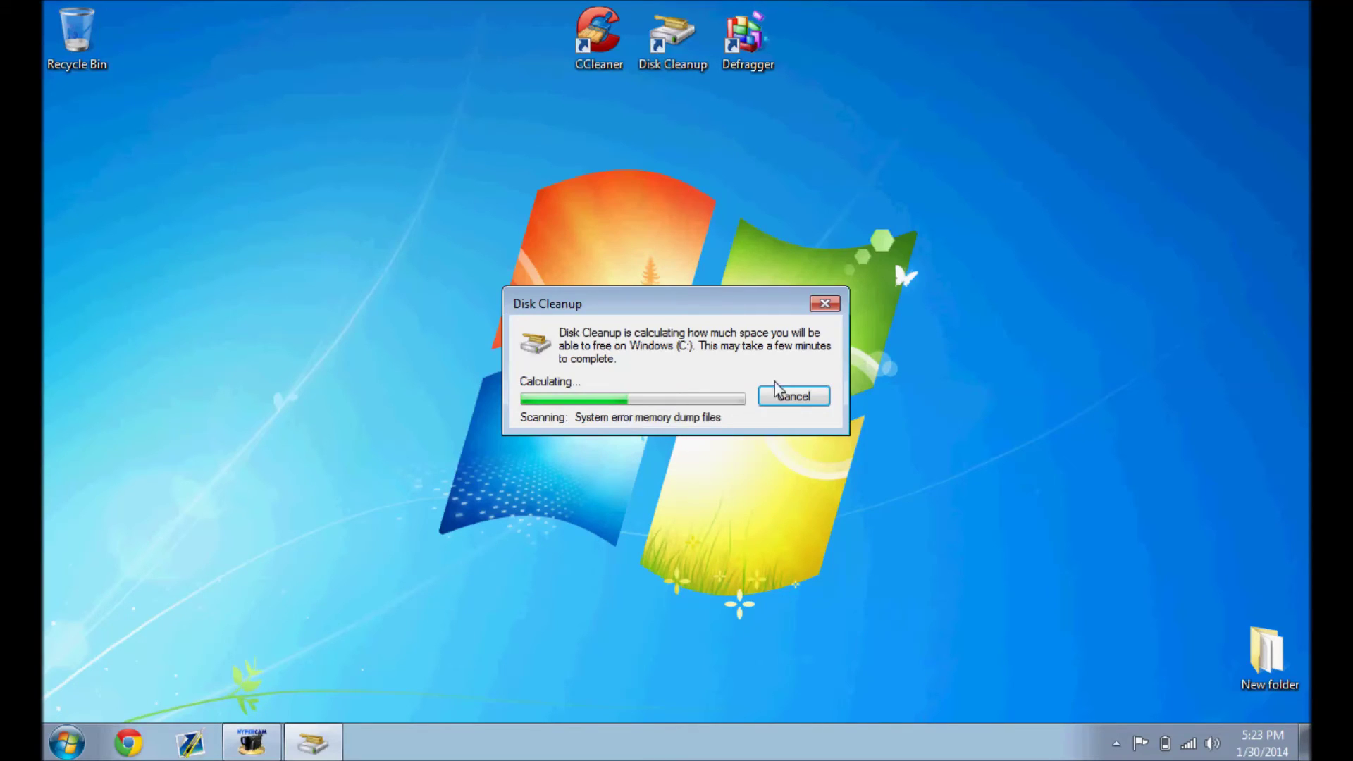
pyautogui.click(792, 396)
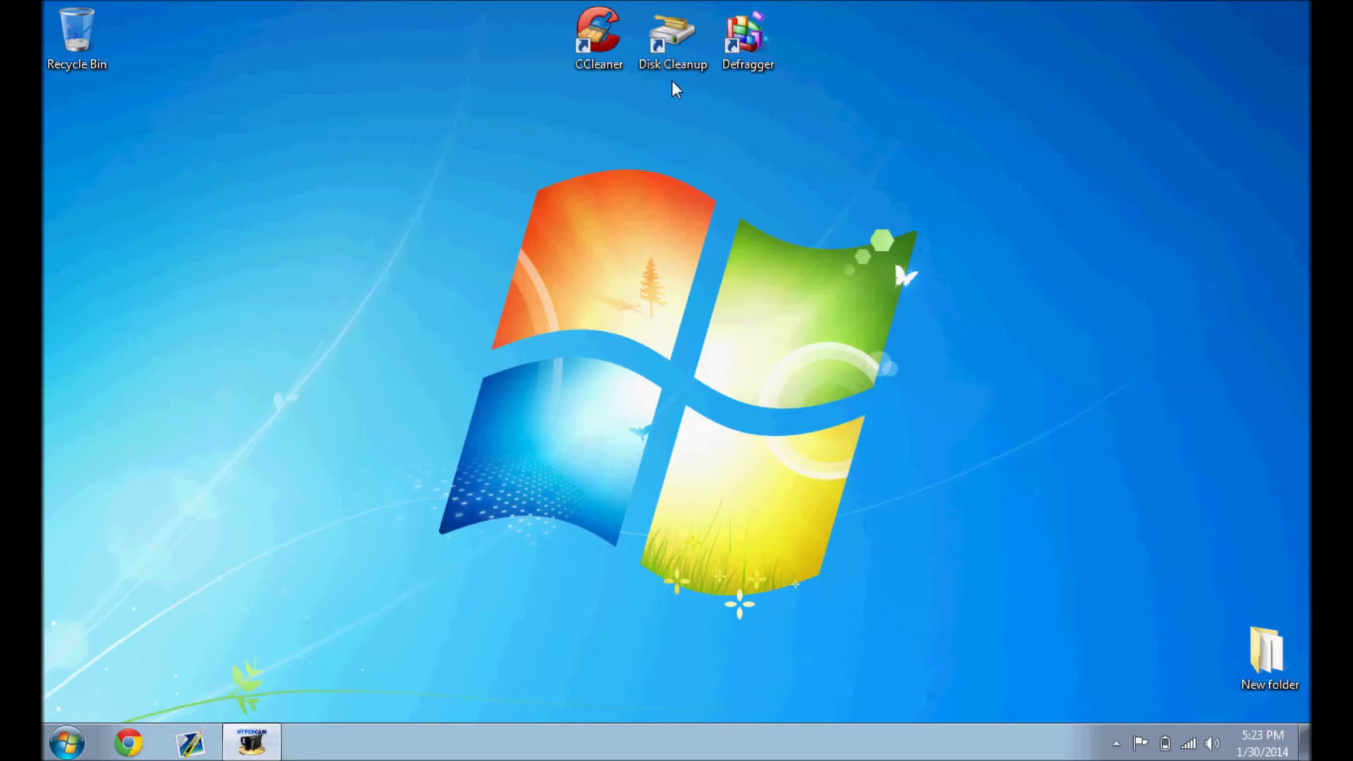
pyautogui.click(58, 745)
pyautogui.write('di')
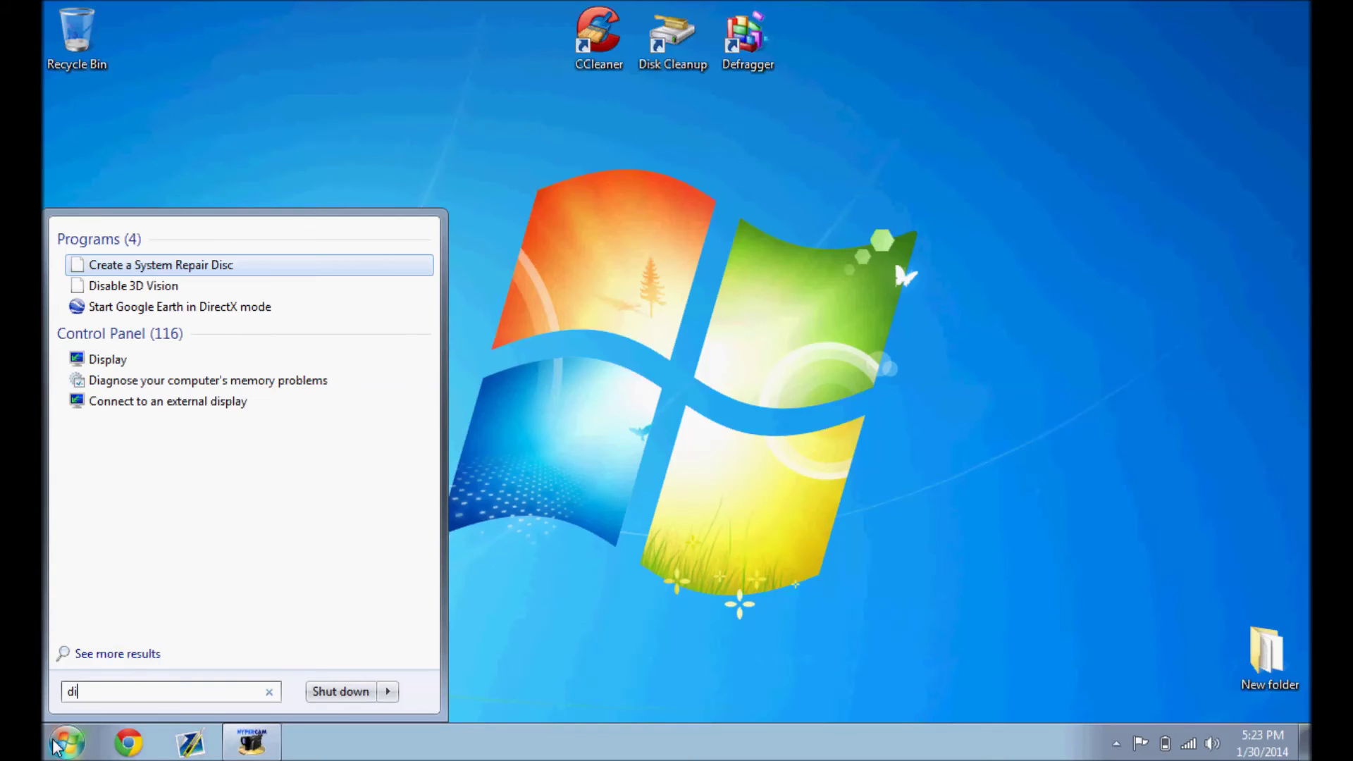
pyautogui.write('sk clean')
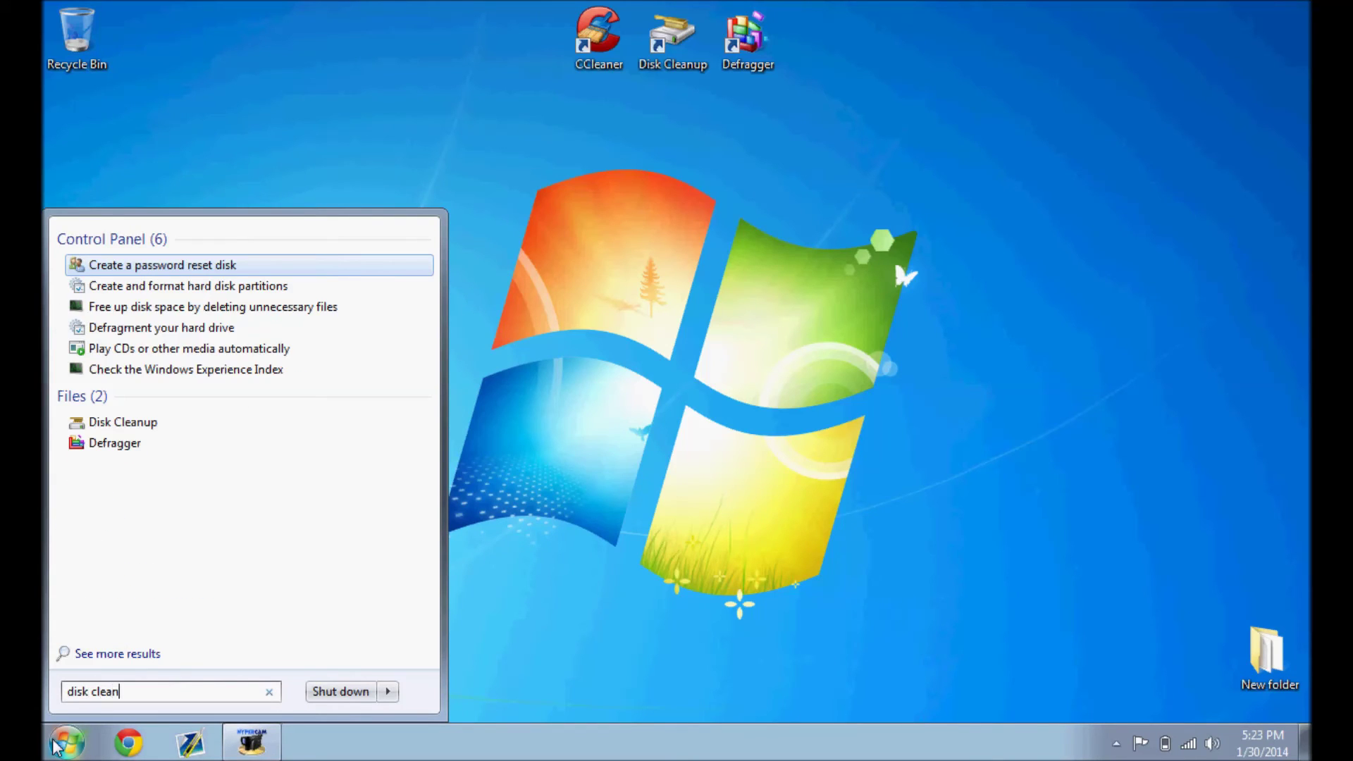
pyautogui.write('up')
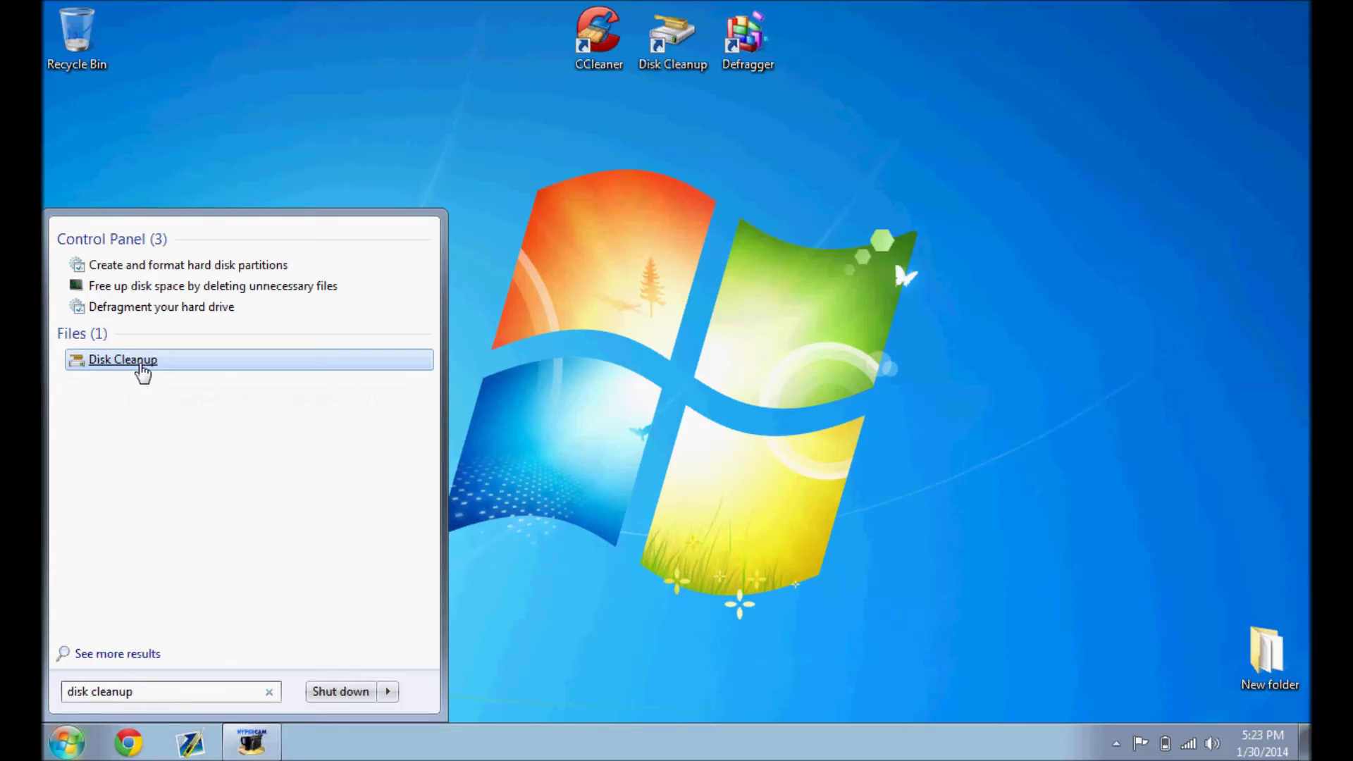
pyautogui.click(661, 151)
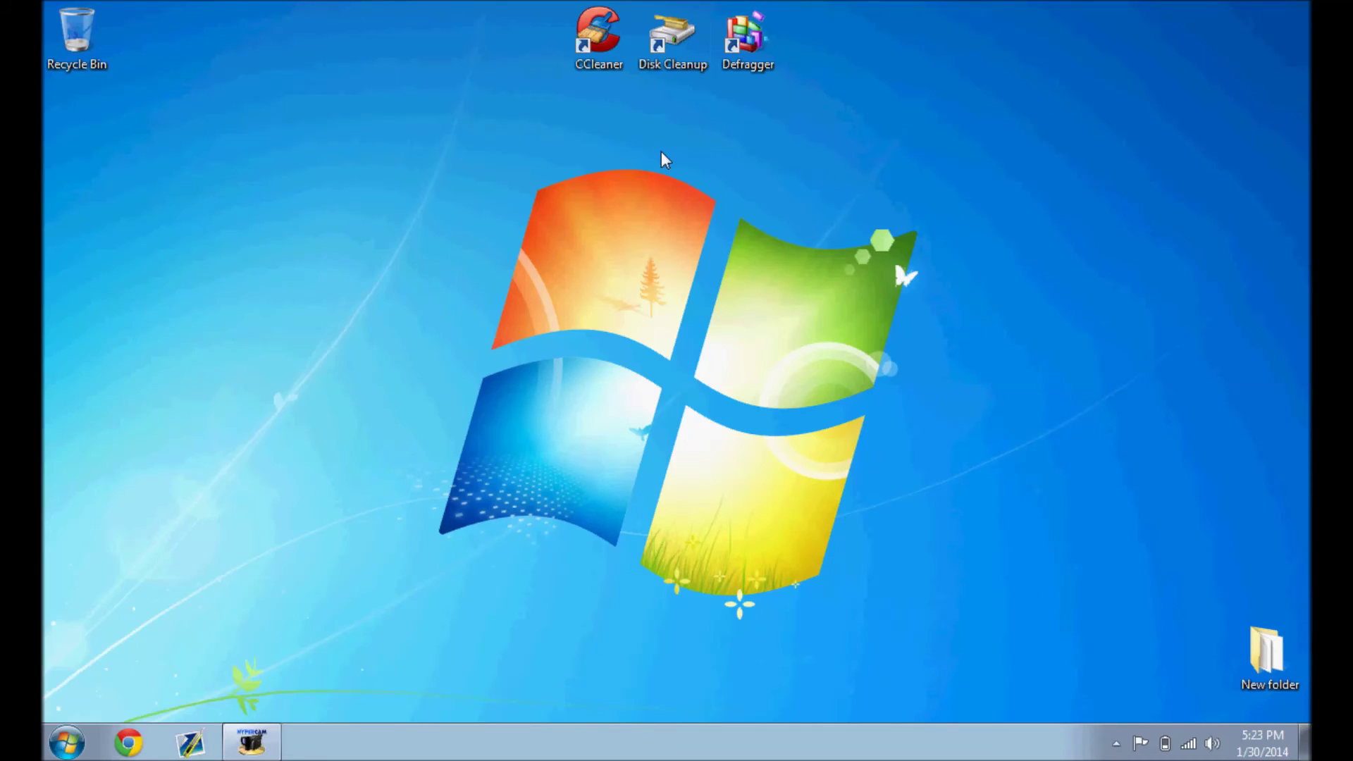
pyautogui.doubleClick(758, 69)
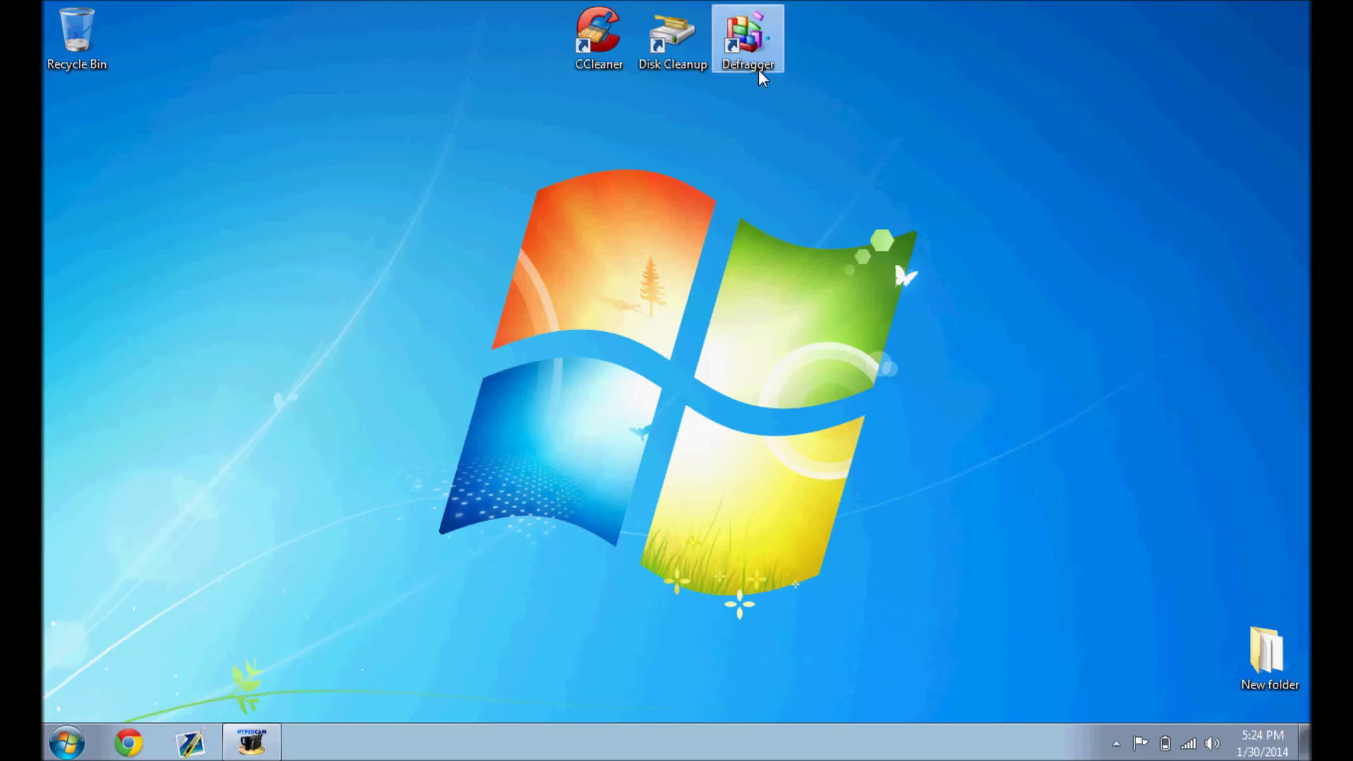
pyautogui.moveTo(681, 146); pyautogui.dragTo(668, 20)
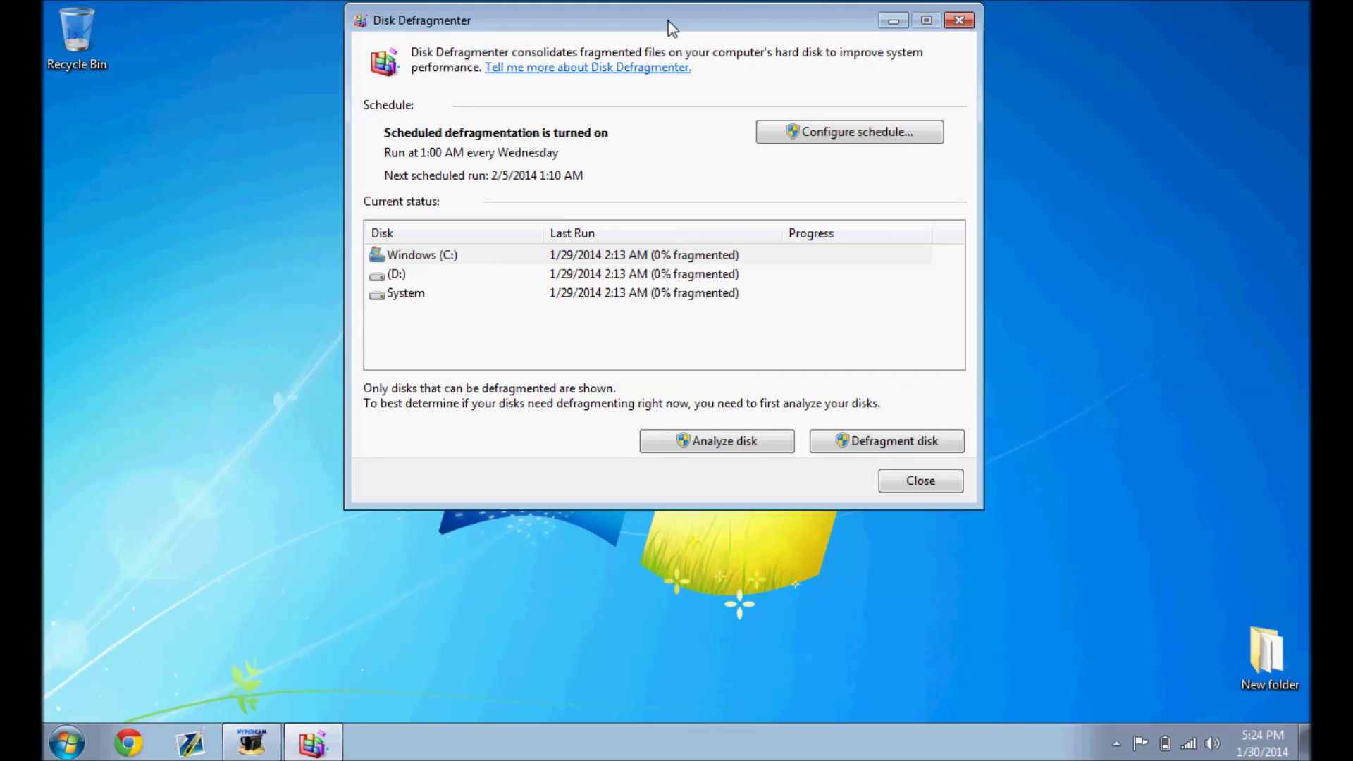
pyautogui.click(872, 441)
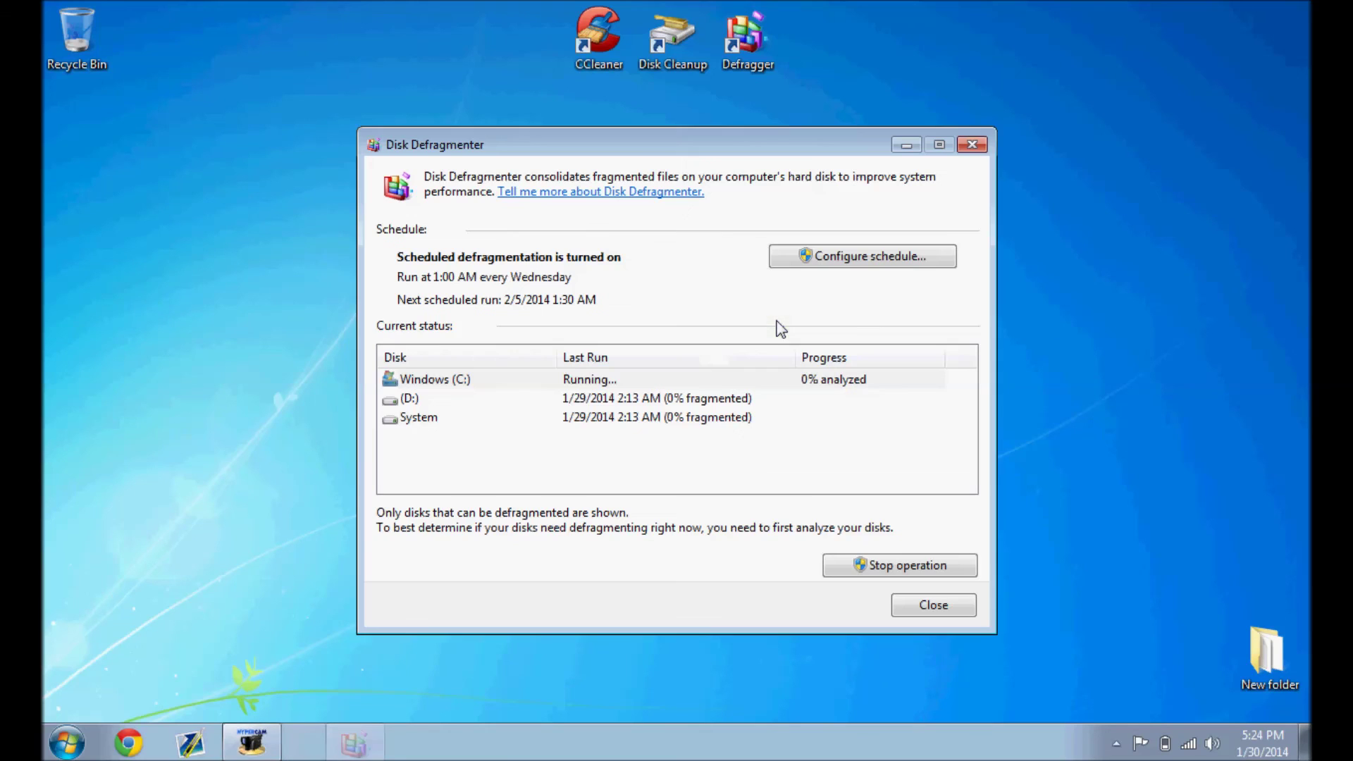
pyautogui.click(871, 567)
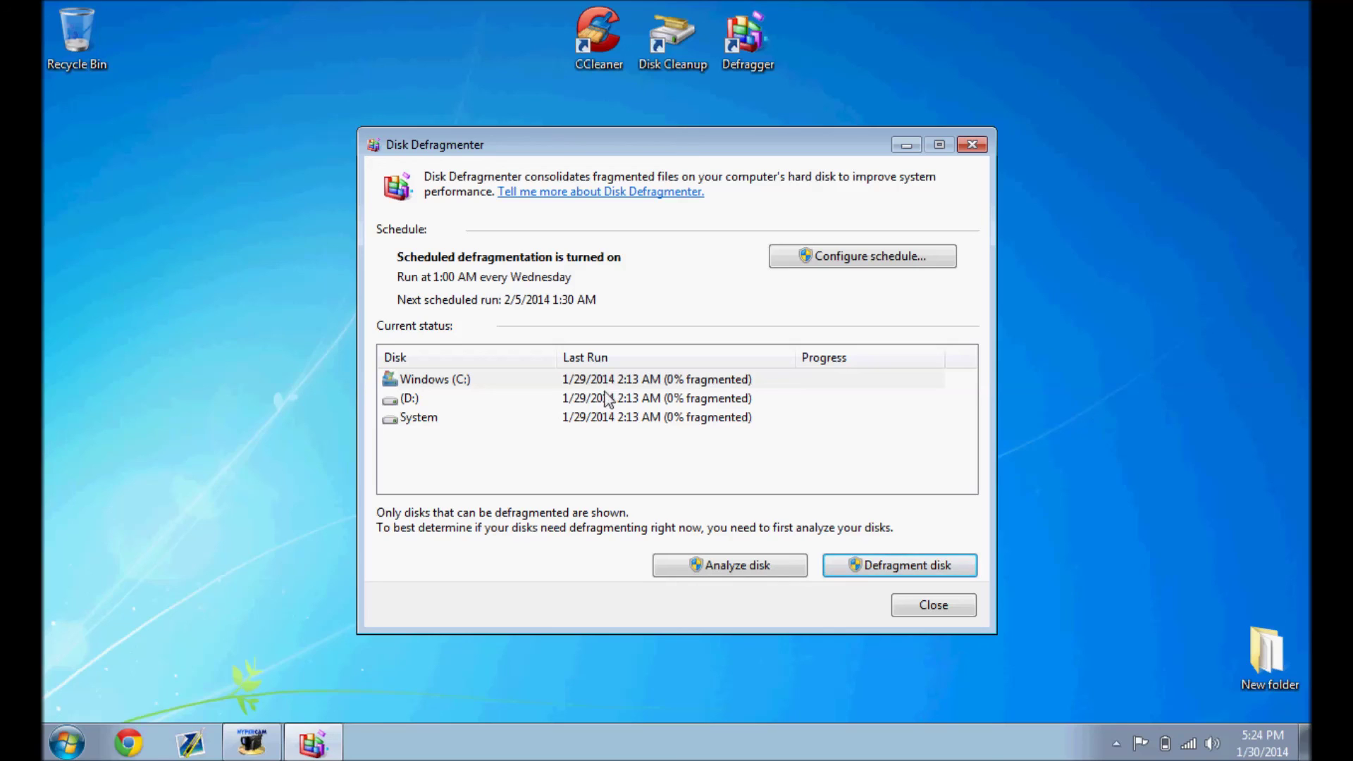
pyautogui.click(971, 144)
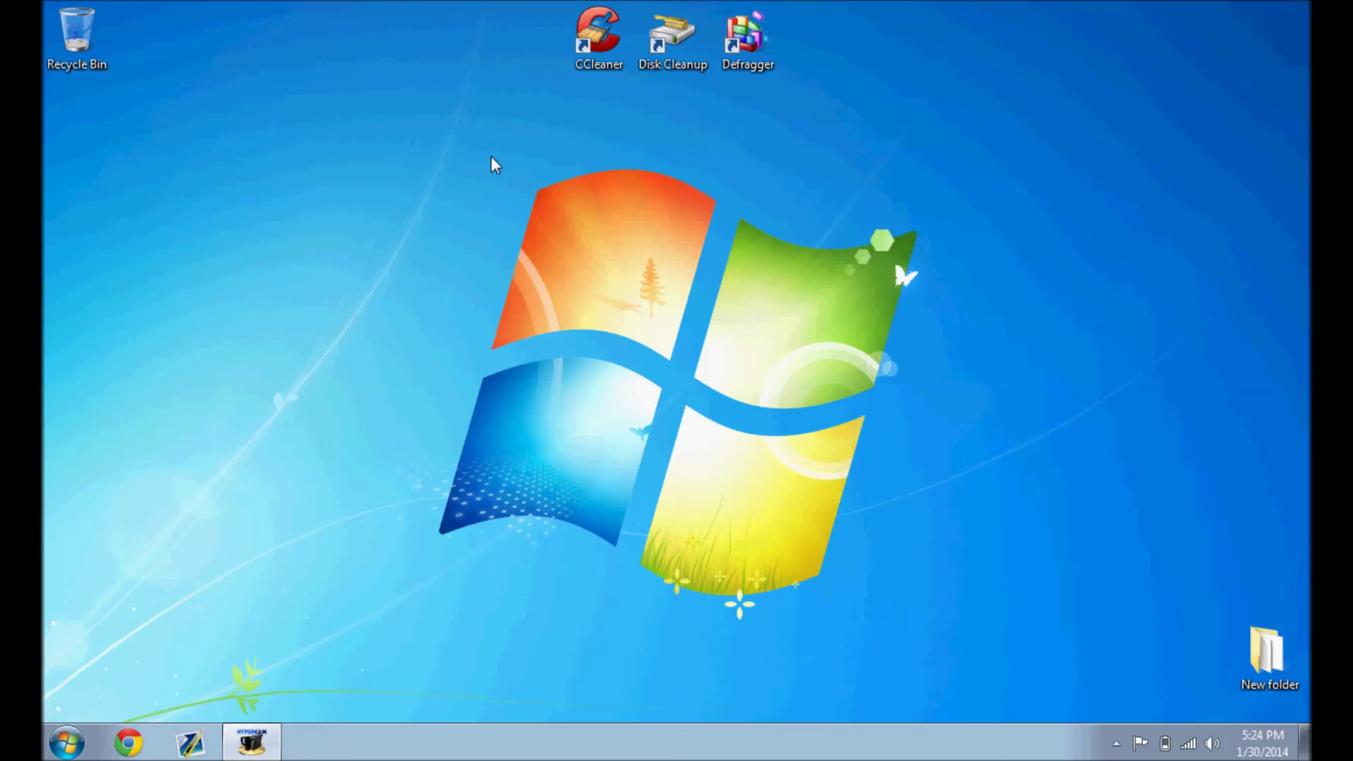
pyautogui.moveTo(438, 148); pyautogui.dragTo(919, 596)
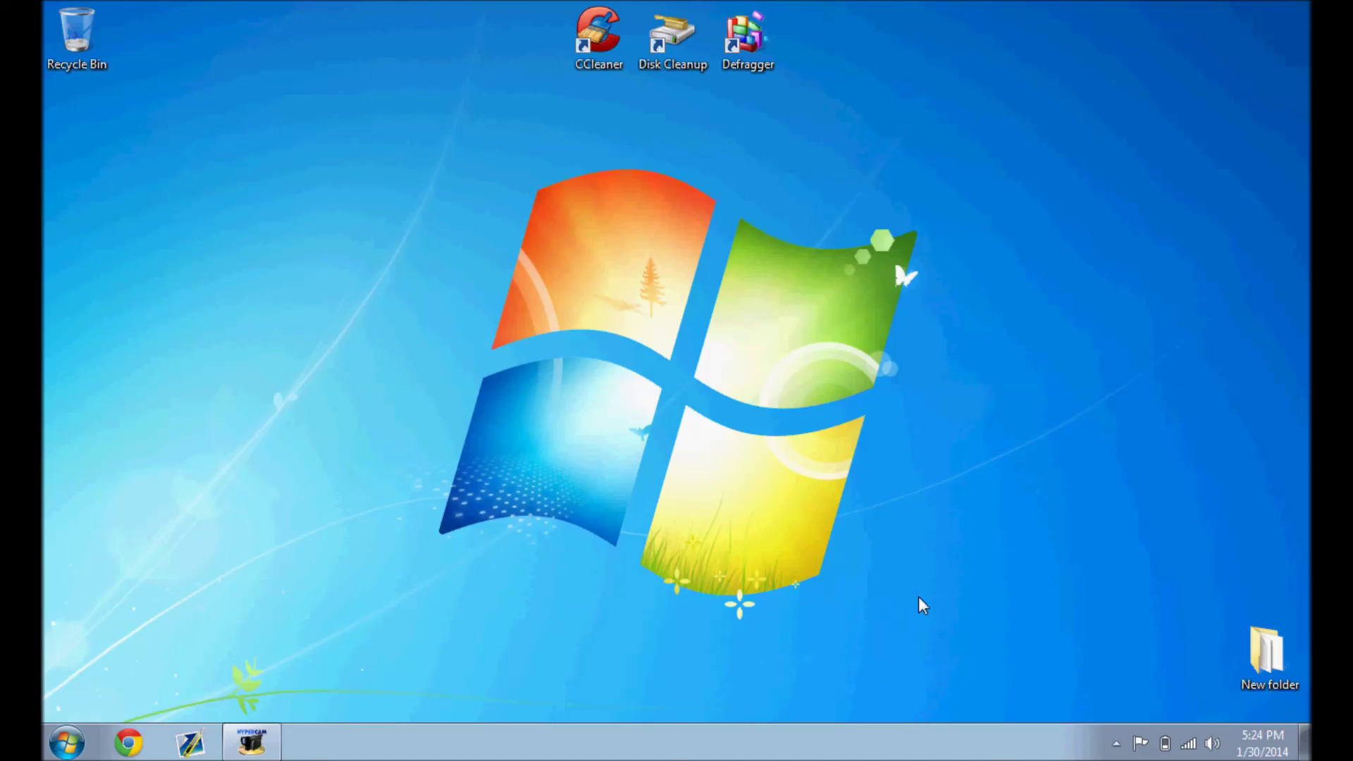